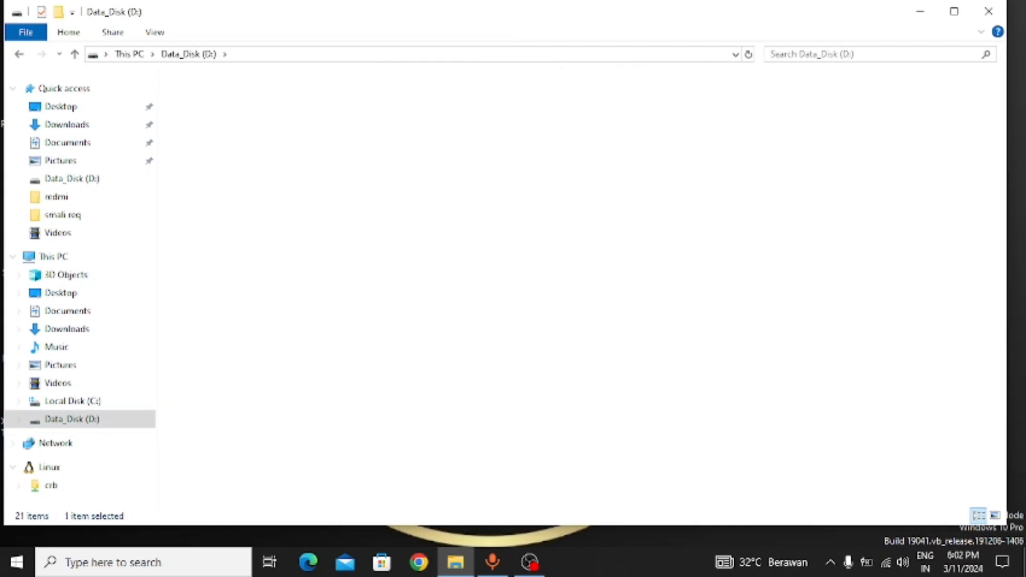
# Step: Launch SmaliPatcherEx from the SmaliPatcherEx-0.1.1.2 folder, minimize File Explorer and move the patcher window clear of the desktop shortcuts
pyautogui.click(217, 115)
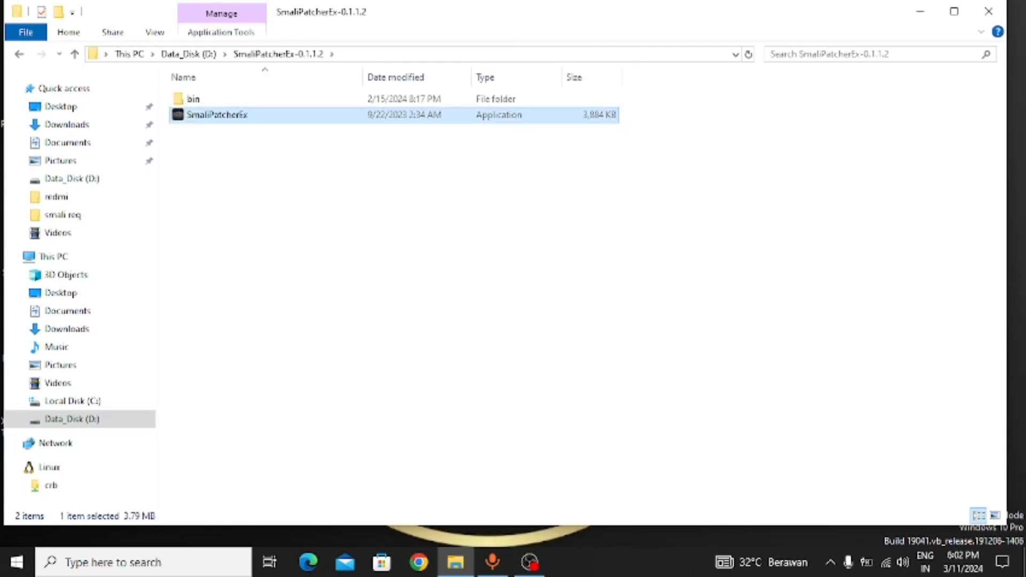
pyautogui.press('Return')
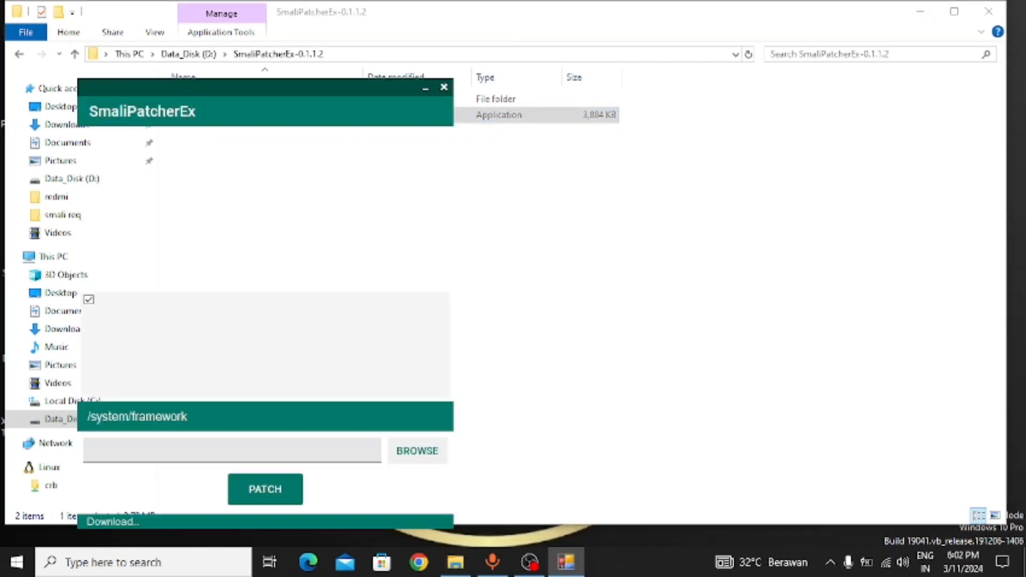
pyautogui.click(920, 12)
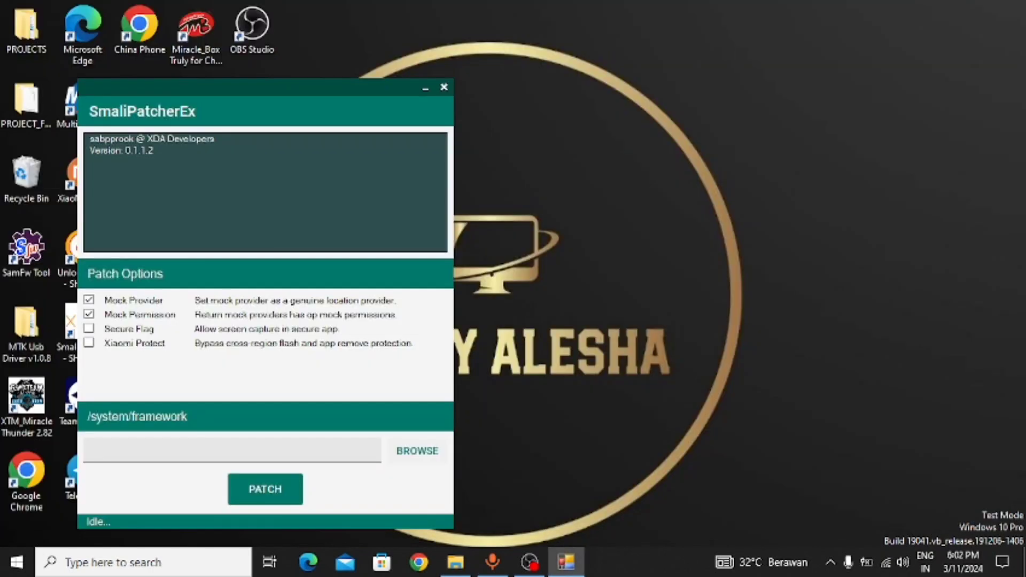
pyautogui.moveTo(277, 87); pyautogui.dragTo(832, 9)
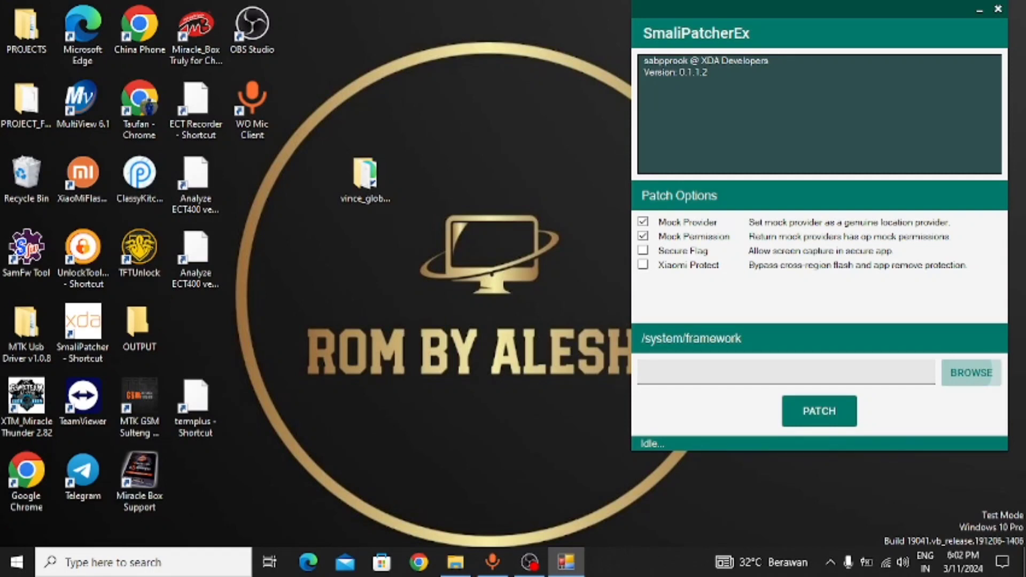
pyautogui.click(971, 373)
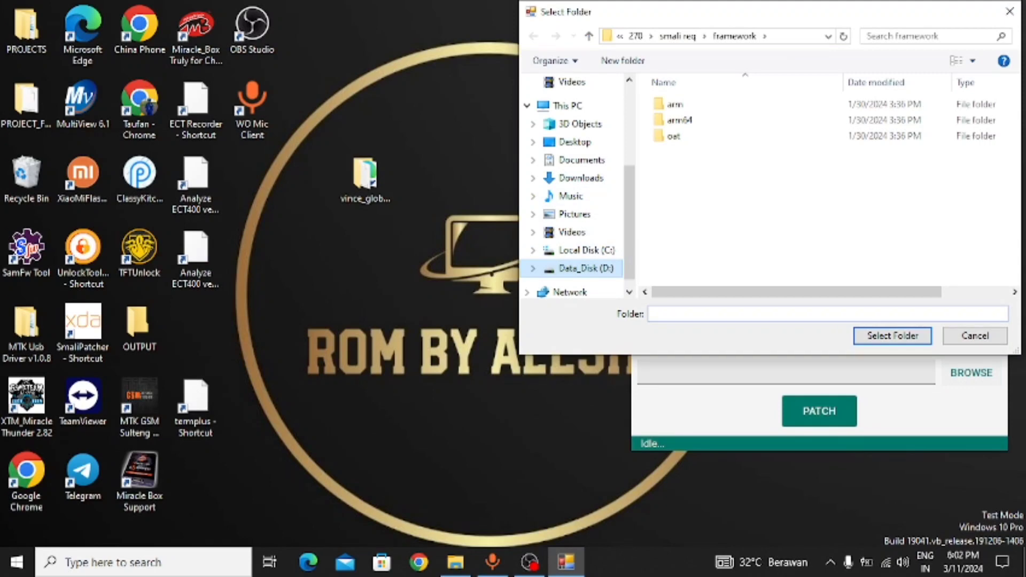
pyautogui.click(586, 269)
pyautogui.click(892, 337)
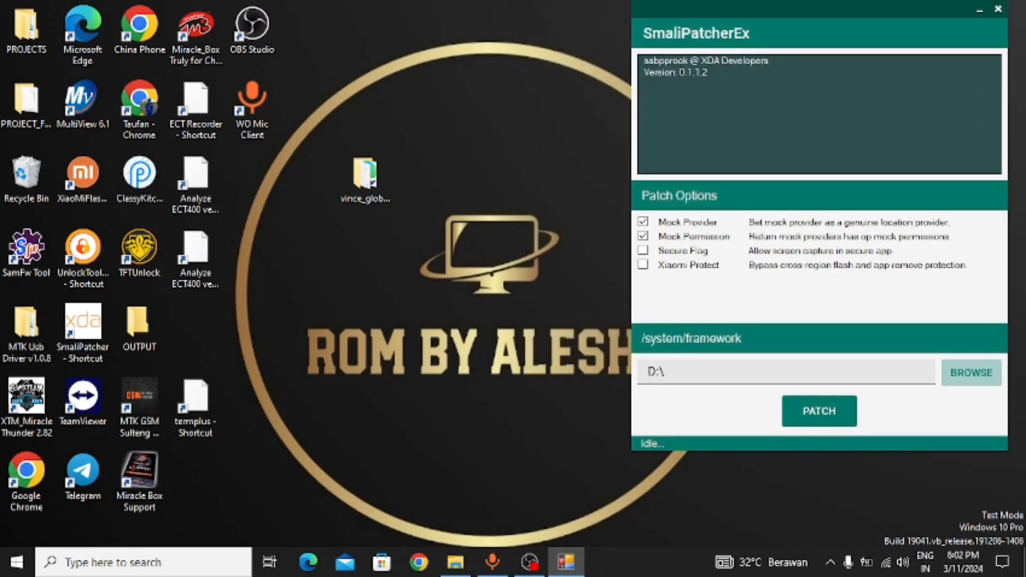
# Step: Set the patcher's /system/framework path to the folder D:\270\smali req\framework
pyautogui.click(971, 372)
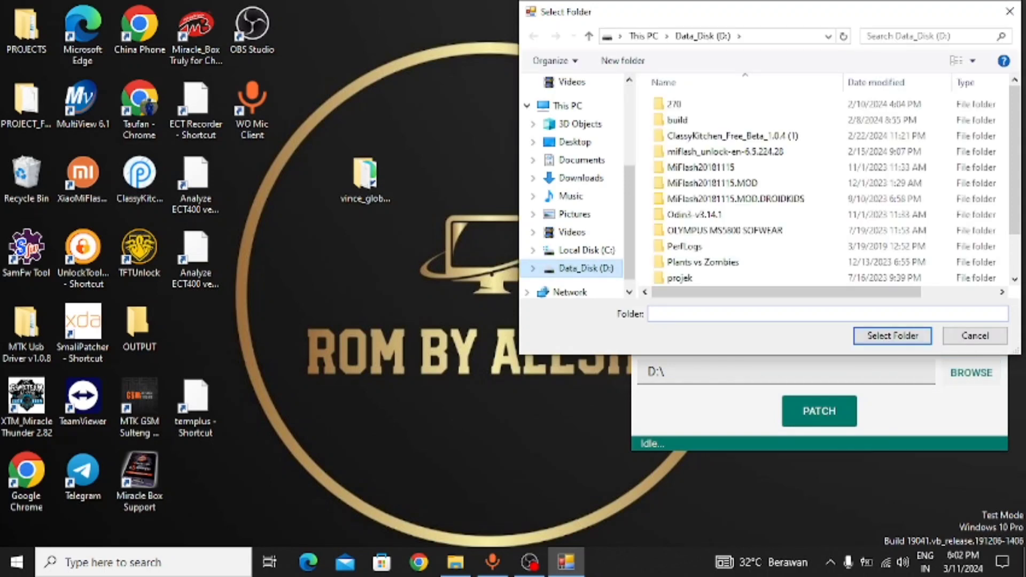
pyautogui.click(586, 268)
pyautogui.click(675, 104)
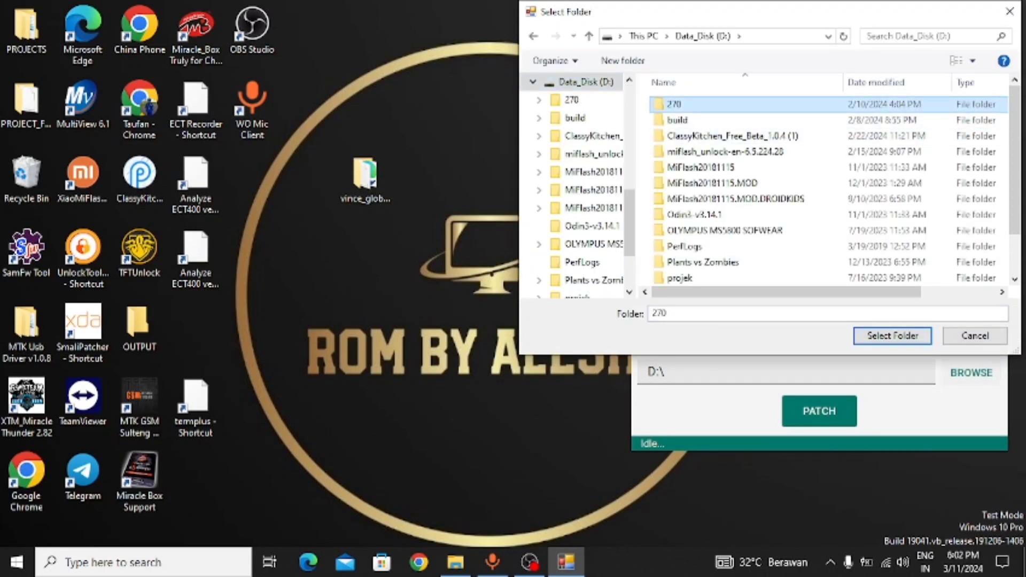
pyautogui.doubleClick(674, 103)
pyautogui.click(682, 103)
pyautogui.doubleClick(681, 104)
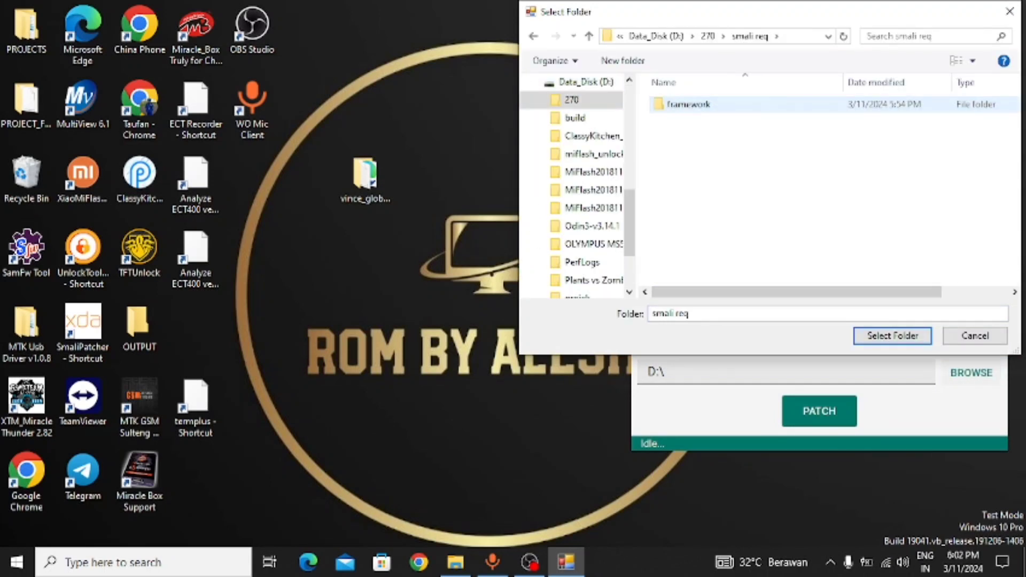
pyautogui.click(689, 104)
pyautogui.doubleClick(688, 104)
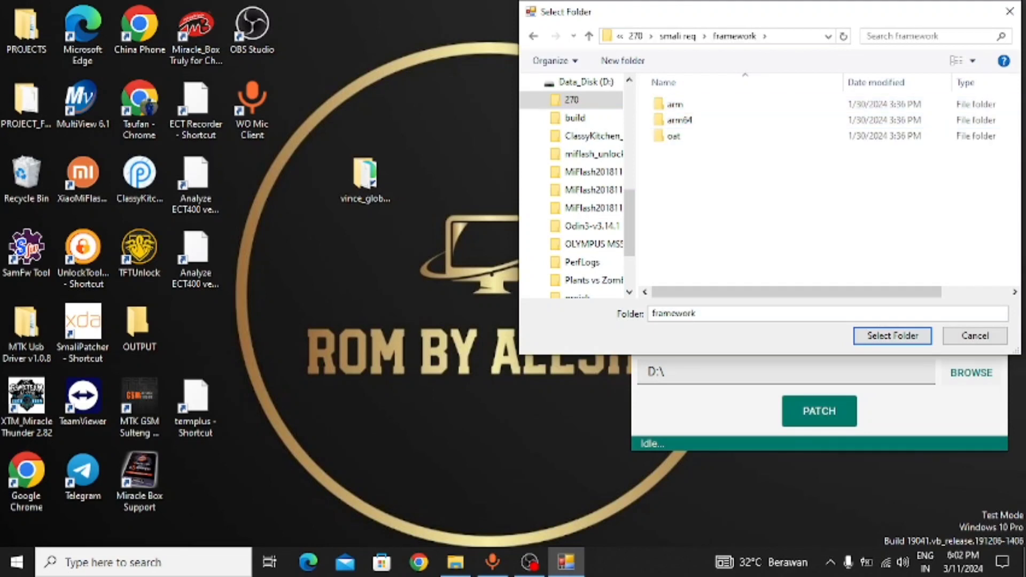
pyautogui.click(892, 336)
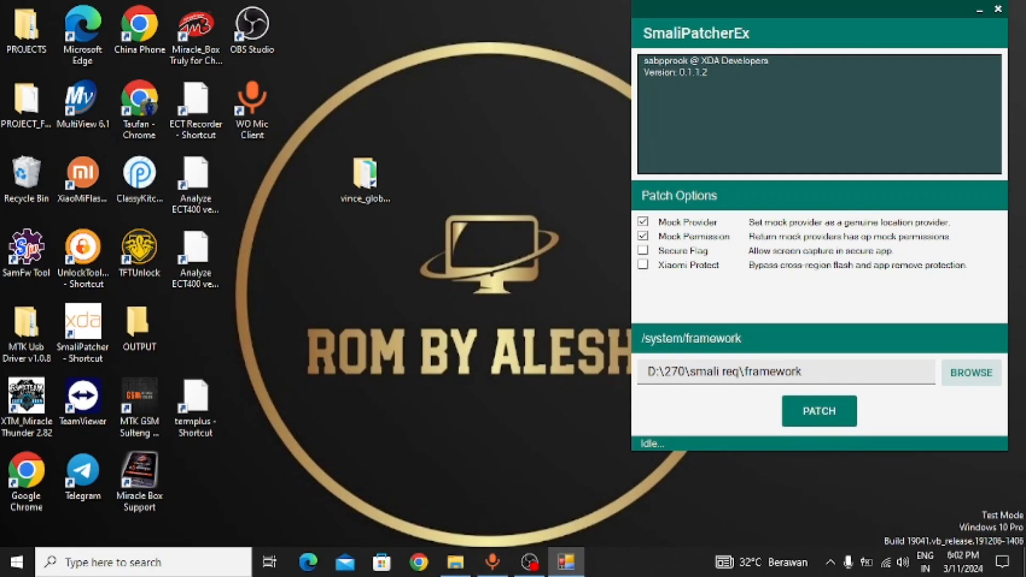
# Step: Locate the services jar in D:\270\smali req\framework using File Explorer, then return to SmaliPatcherEx
pyautogui.click(455, 562)
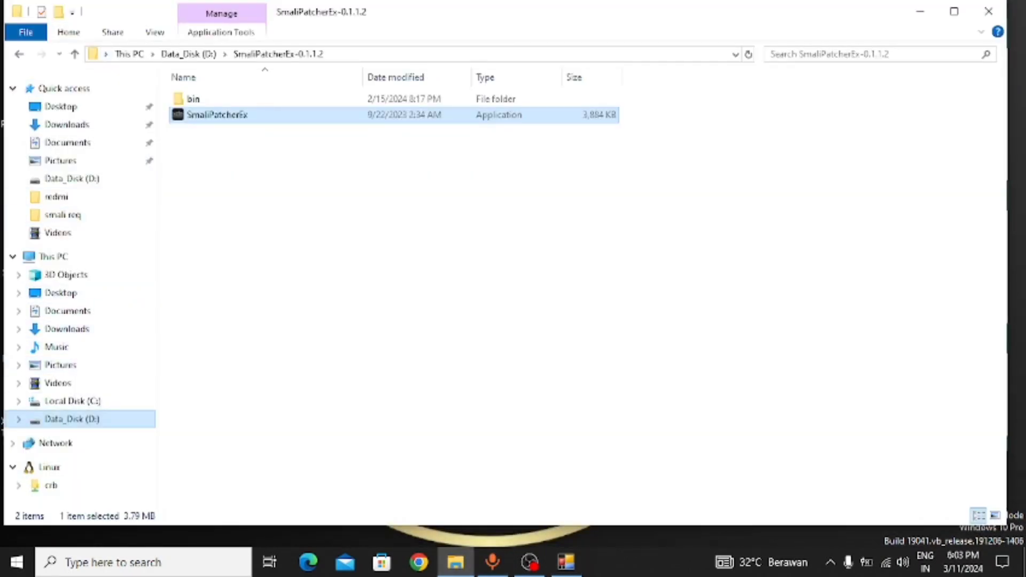
pyautogui.click(73, 419)
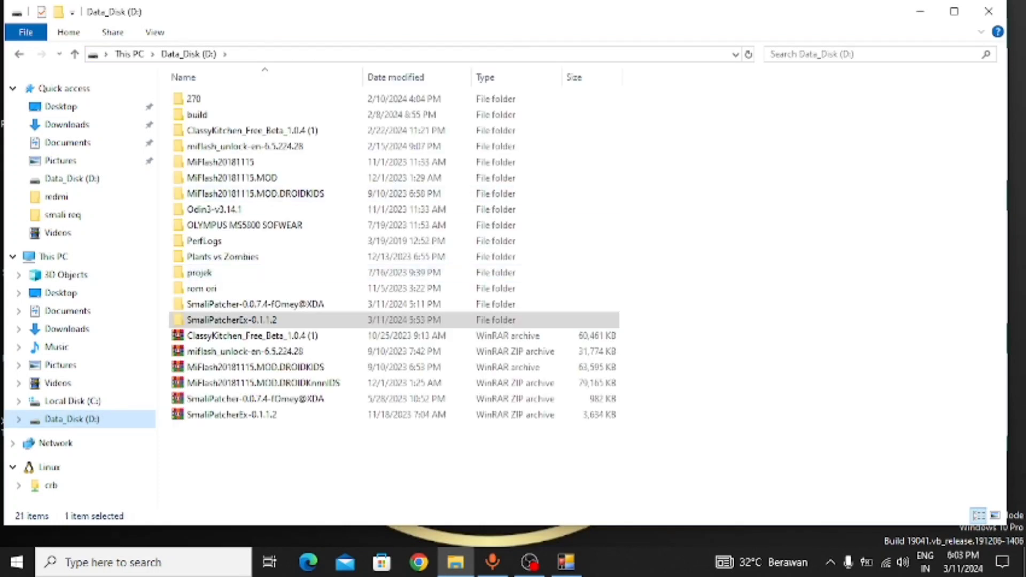
pyautogui.click(194, 99)
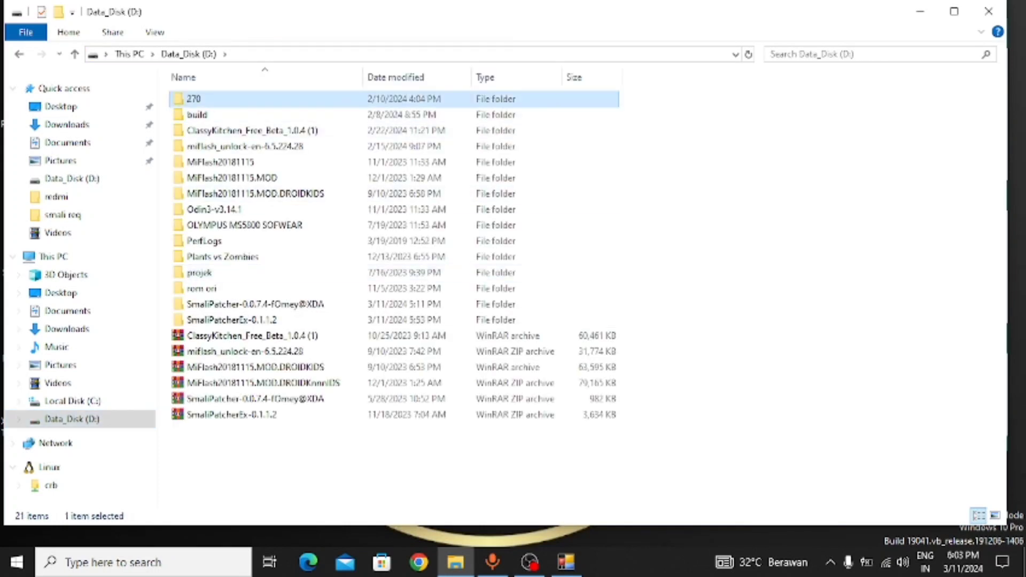
pyautogui.doubleClick(193, 98)
pyautogui.doubleClick(193, 98)
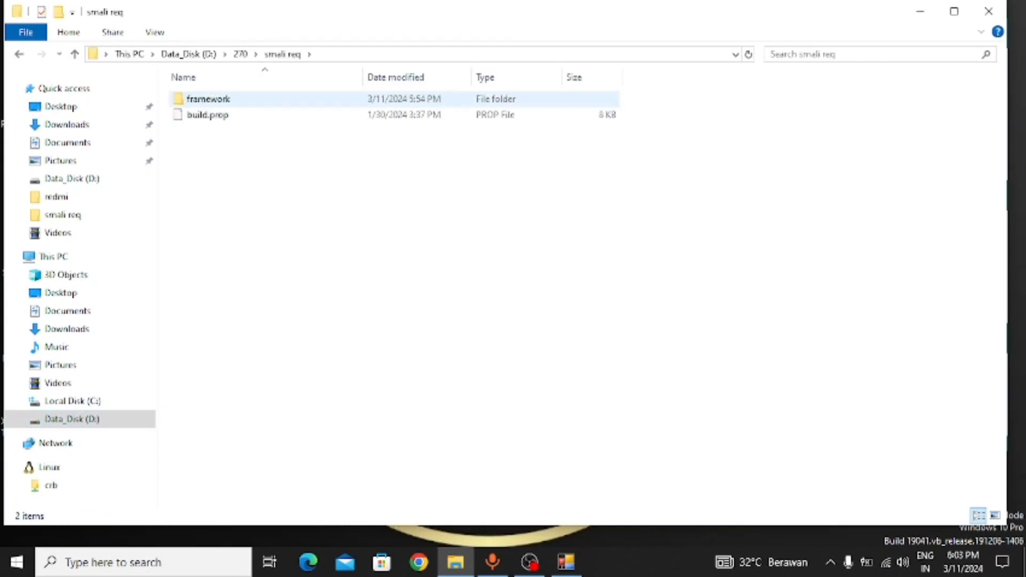
pyautogui.doubleClick(194, 99)
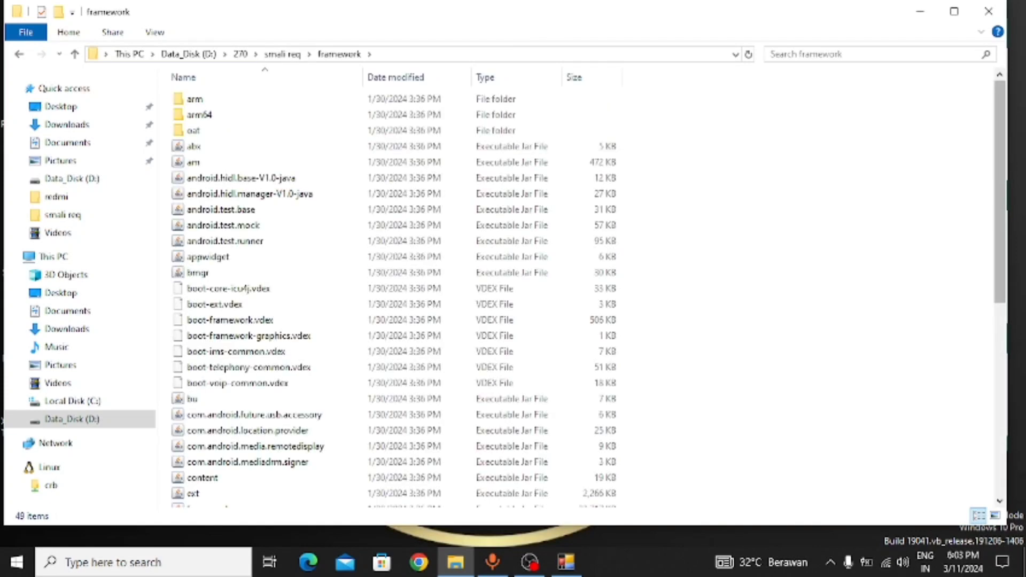
pyautogui.moveTo(999, 182); pyautogui.dragTo(999, 347)
pyautogui.click(203, 401)
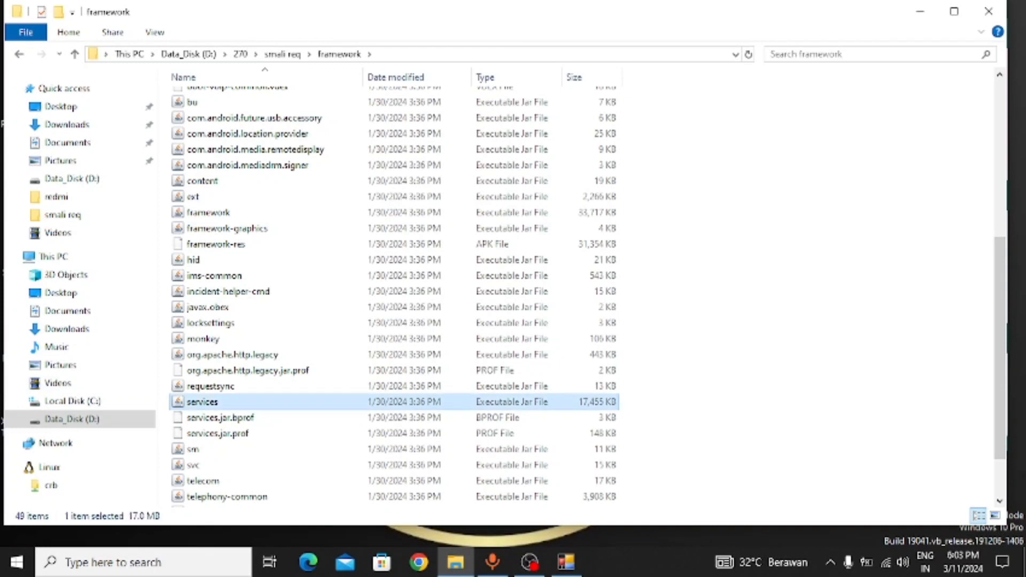
pyautogui.click(566, 563)
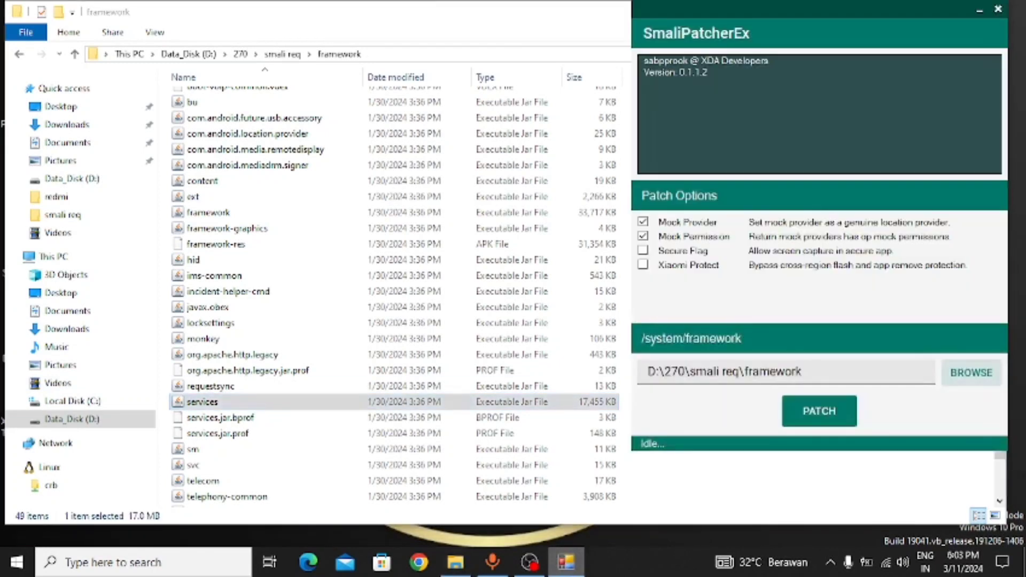
pyautogui.click(980, 9)
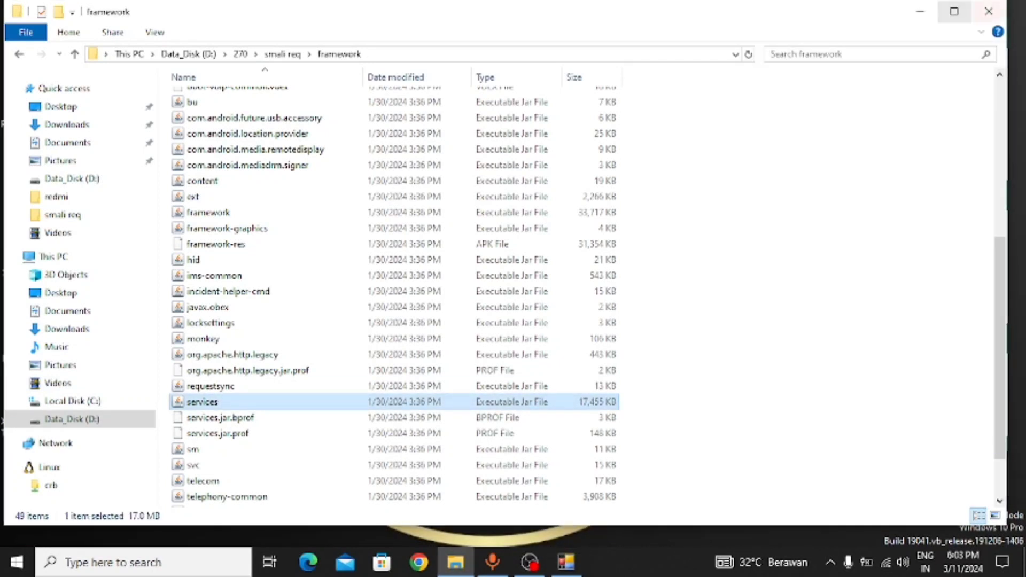
pyautogui.click(920, 11)
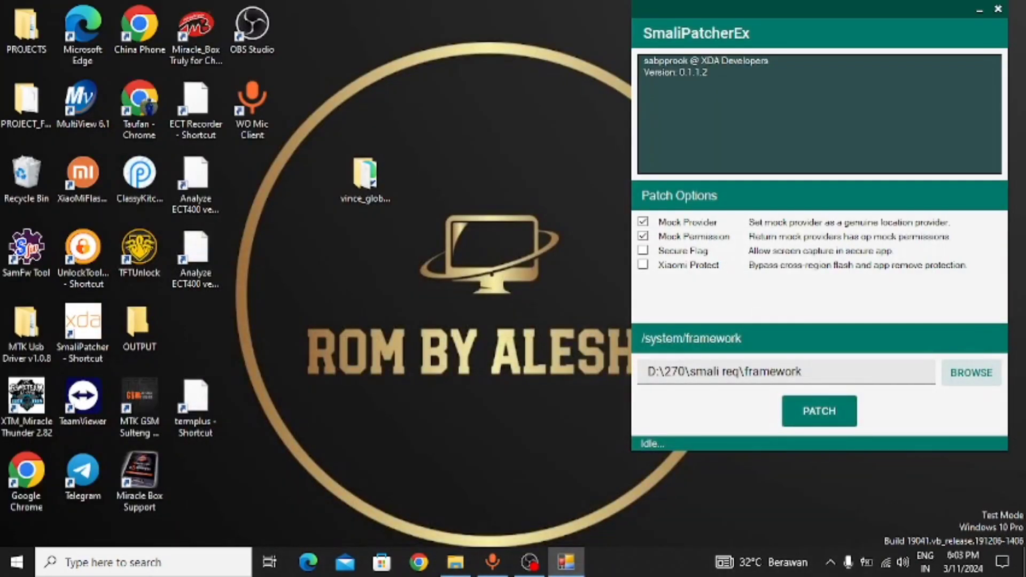
# Step: Reselect D:\270\smali req\framework as the /system/framework folder and start the patch
pyautogui.click(972, 373)
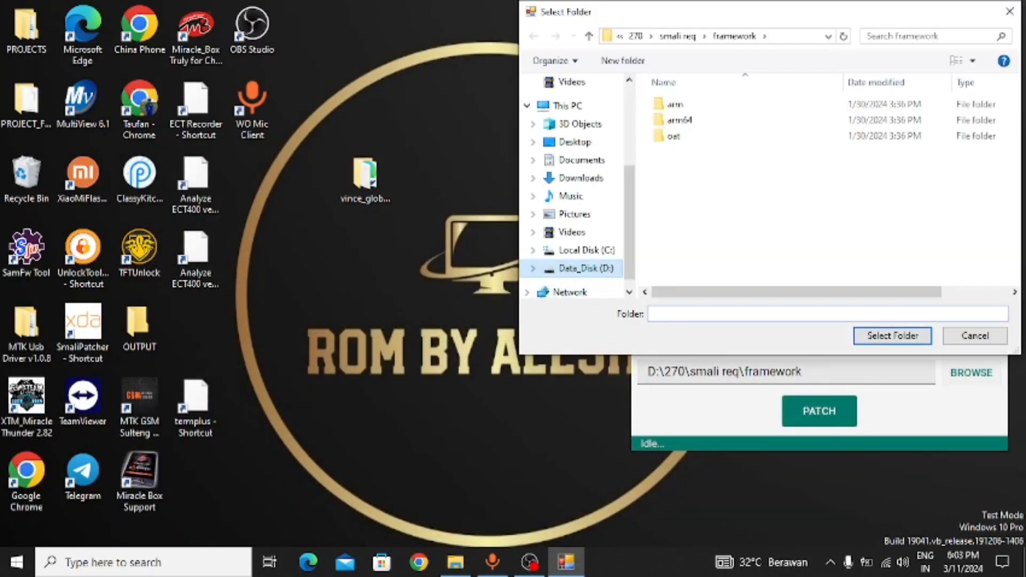
pyautogui.click(586, 268)
pyautogui.click(675, 104)
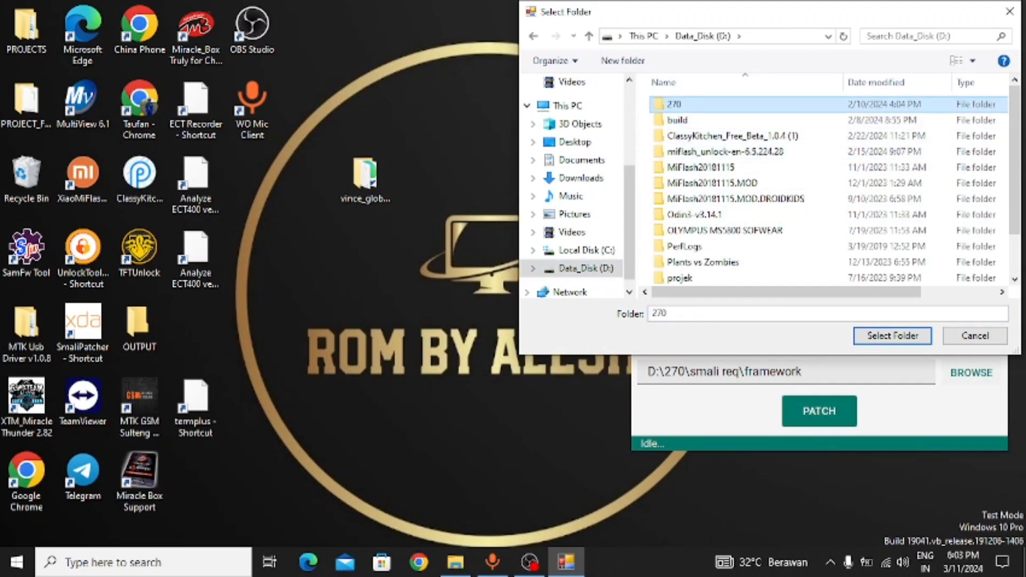
pyautogui.doubleClick(674, 104)
pyautogui.click(682, 104)
pyautogui.doubleClick(682, 104)
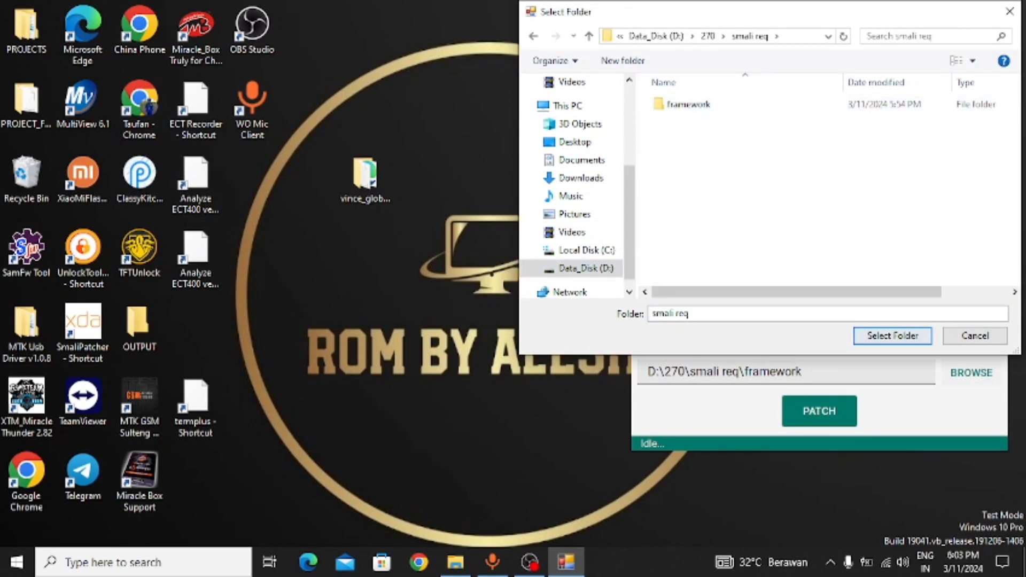
pyautogui.click(686, 104)
pyautogui.doubleClick(687, 104)
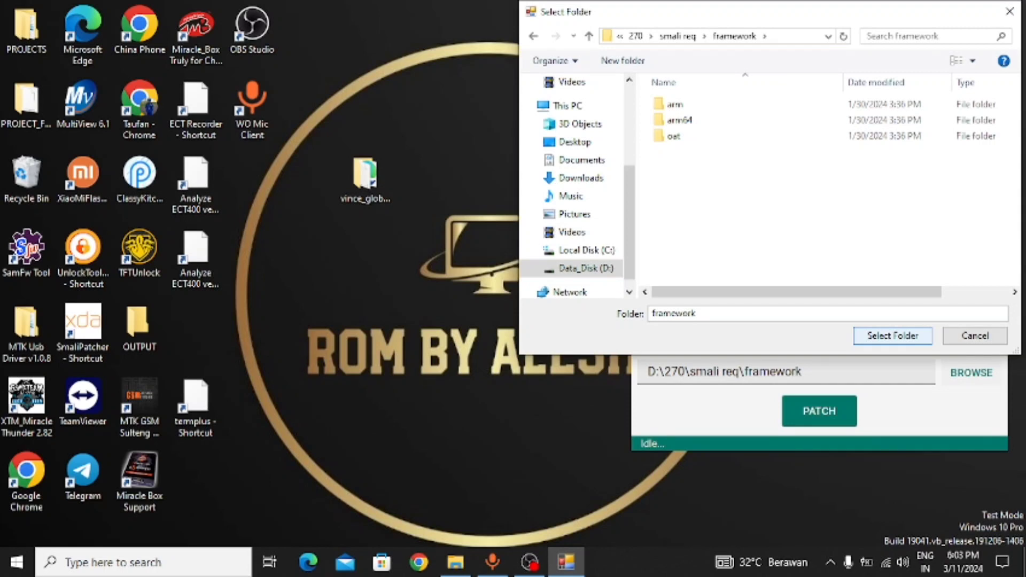
pyautogui.click(892, 335)
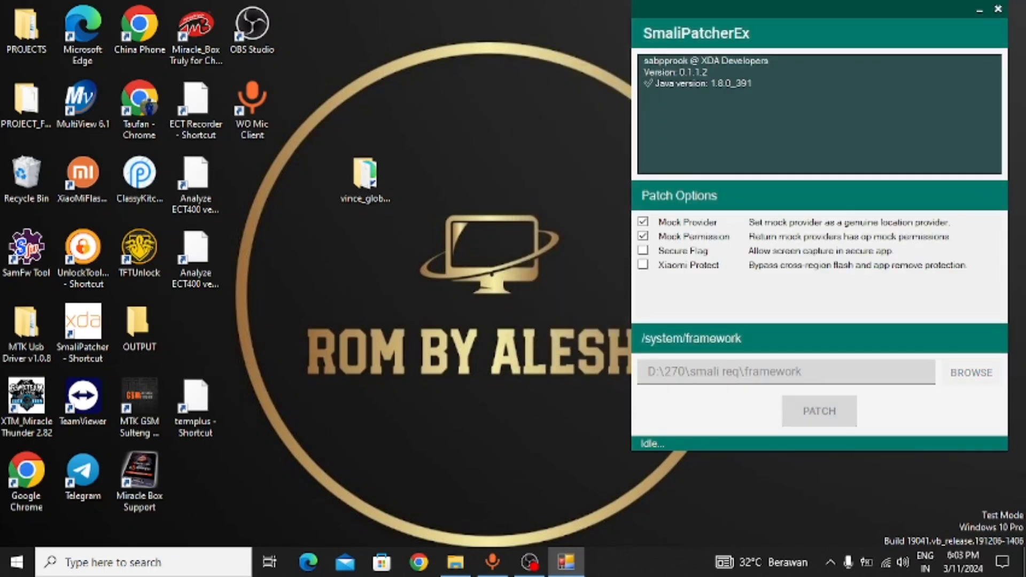
# Step: Highlight the last line of the patch log to examine it, then clear the highlight
pyautogui.moveTo(725, 96); pyautogui.dragTo(644, 95)
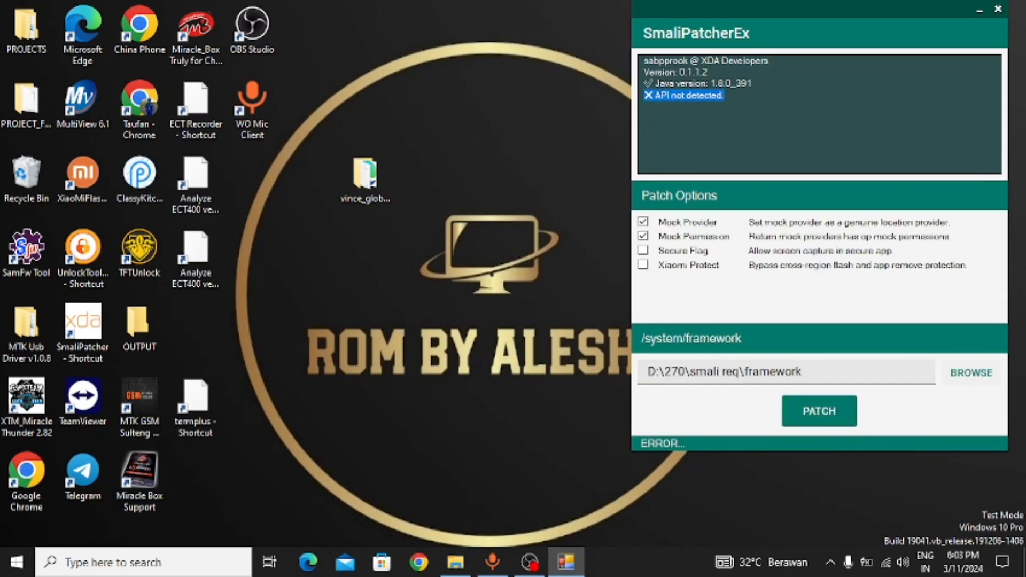
pyautogui.moveTo(725, 95); pyautogui.dragTo(644, 95)
pyautogui.click(579, 129)
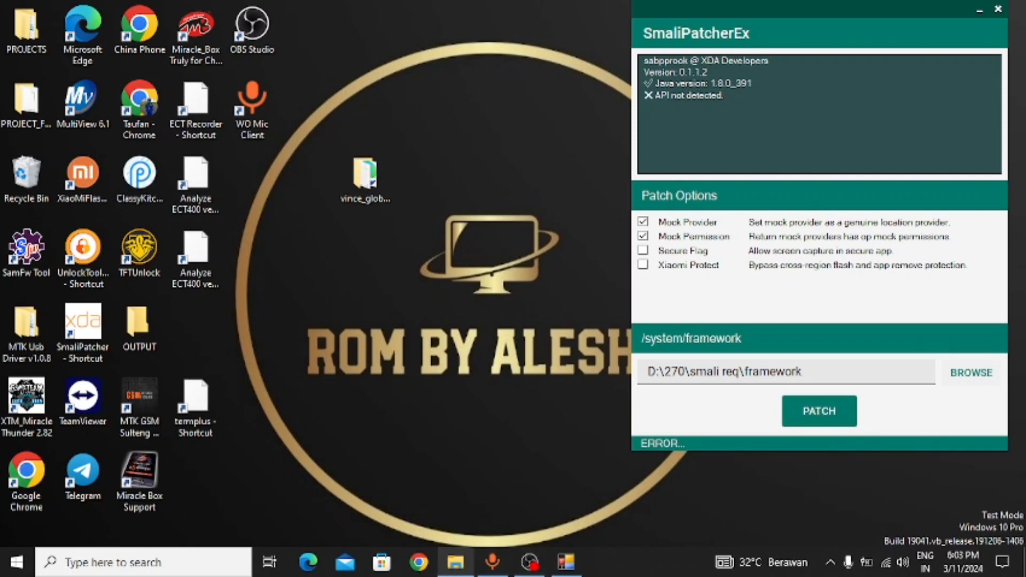
# Step: Switch to File Explorer and review the files in the framework folder inside D:\270\smali req
pyautogui.click(455, 561)
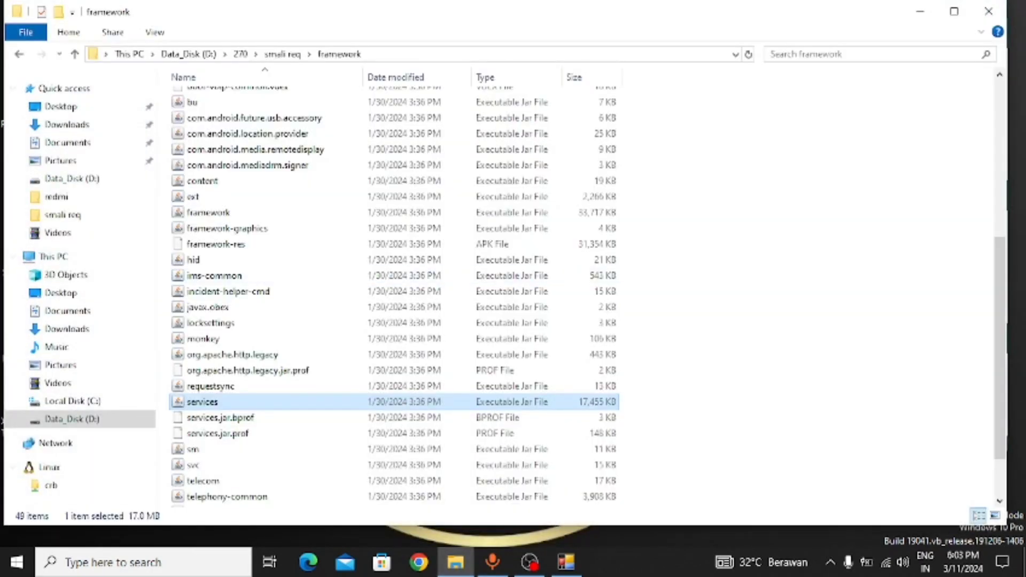
pyautogui.hotkey('alt', 'Left')
pyautogui.hotkey('alt', 'Left')
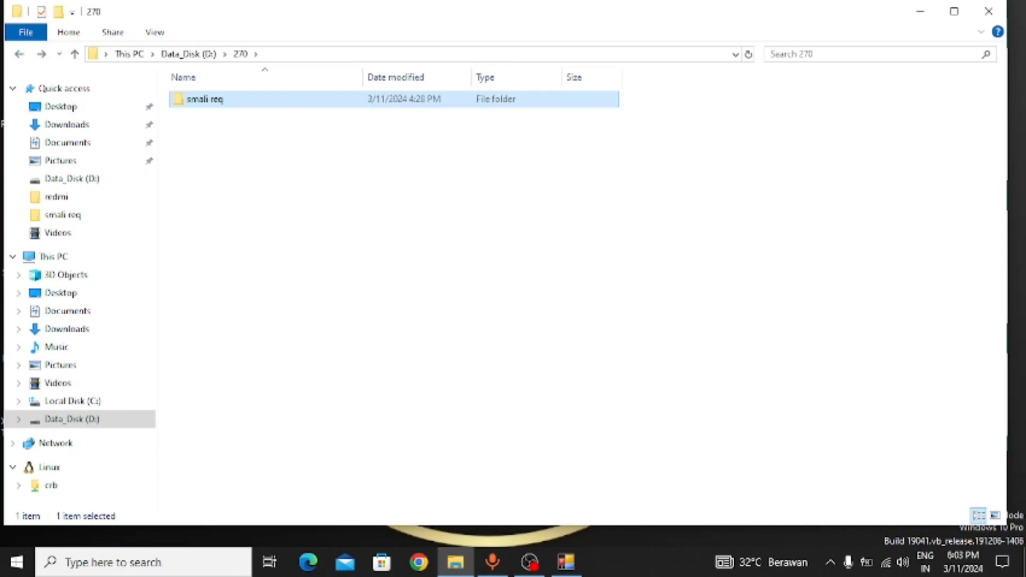
pyautogui.press('Return')
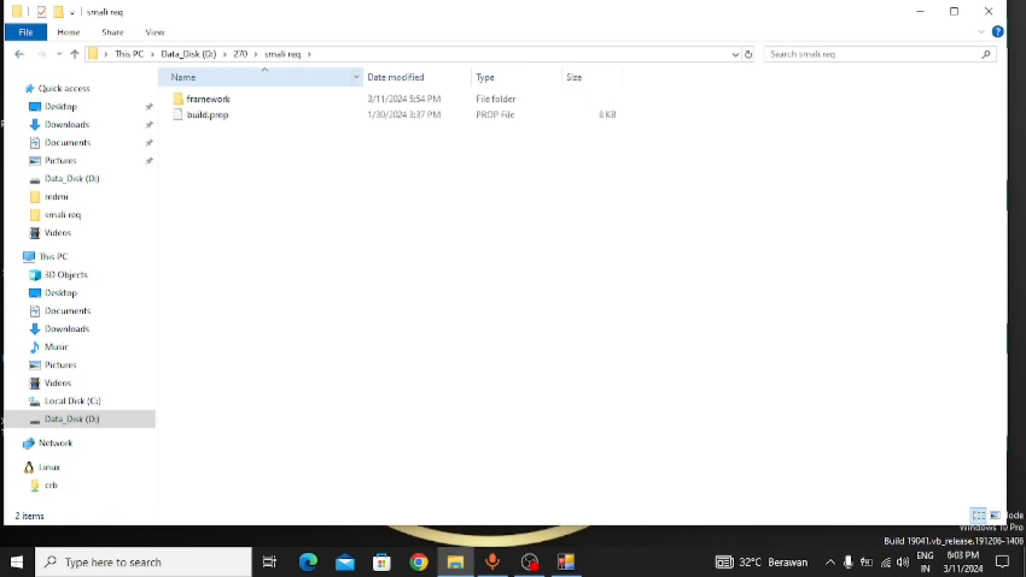
pyautogui.press('Down')
pyautogui.press('Return')
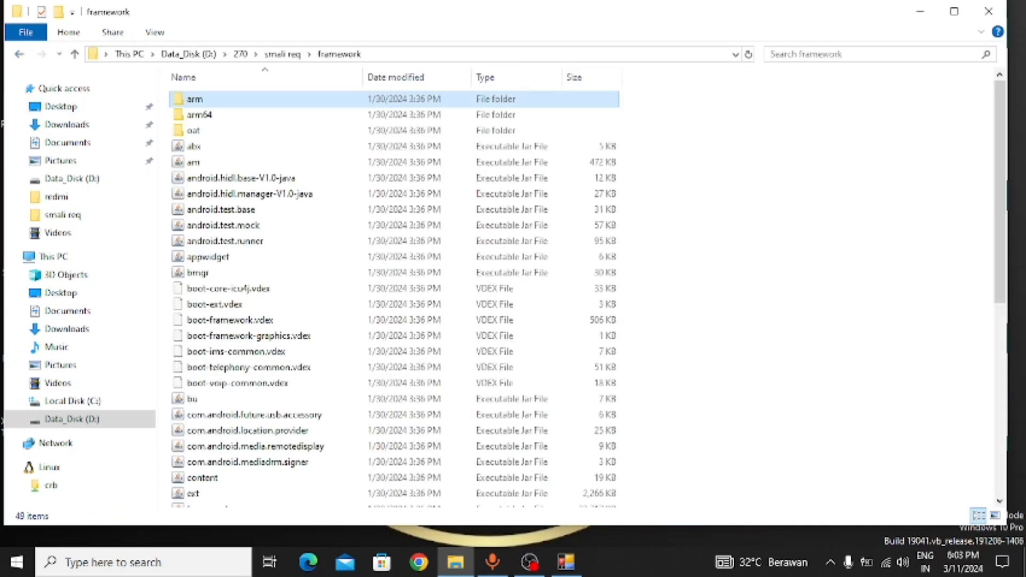
pyautogui.moveTo(991, 130); pyautogui.dragTo(999, 235)
pyautogui.scroll(-5, 394, 299)
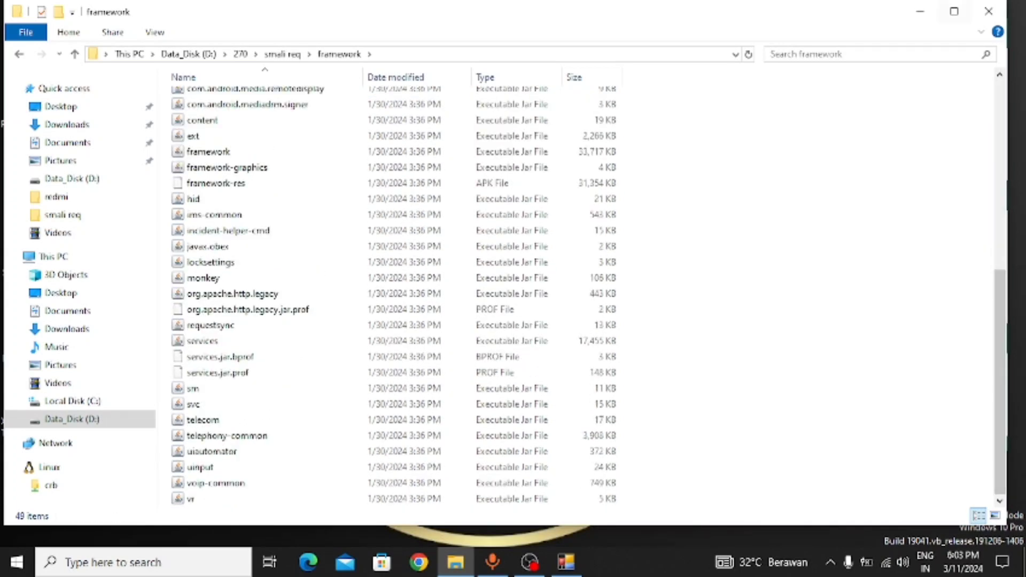
# Step: Maximize File Explorer, return to the smali req folder and select the build.prop file
pyautogui.click(954, 11)
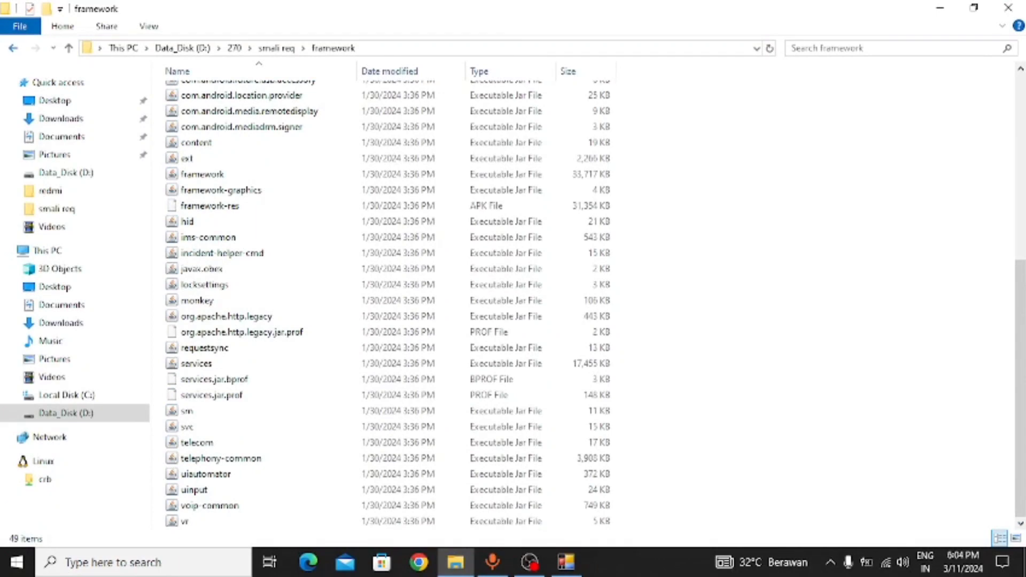
pyautogui.click(13, 48)
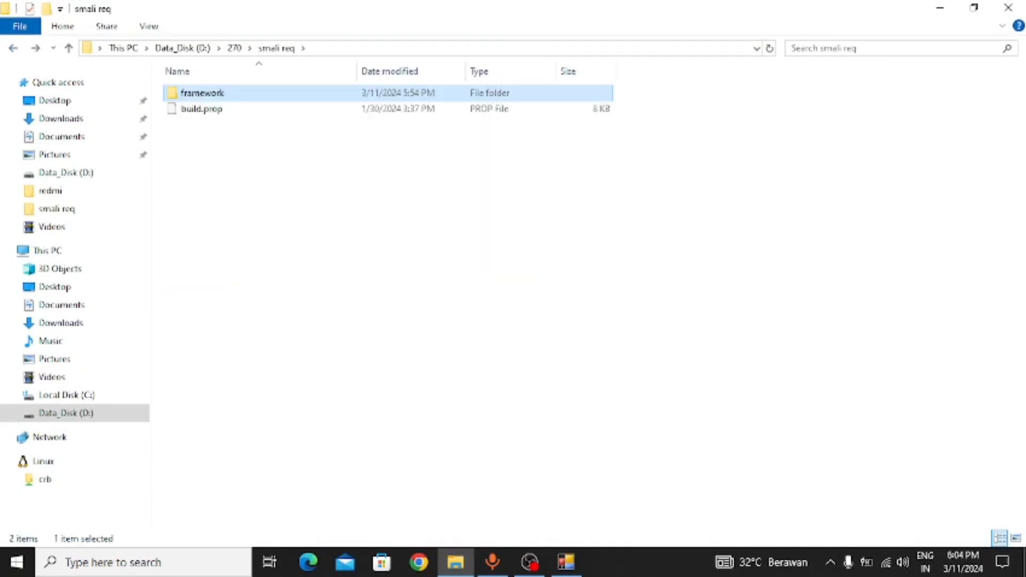
pyautogui.click(320, 171)
pyautogui.click(278, 109)
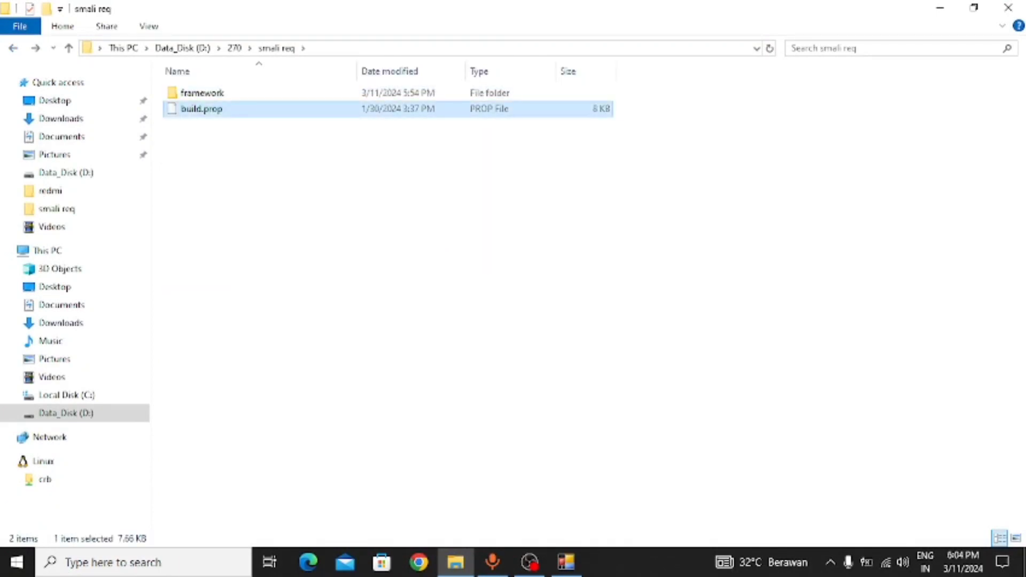
# Step: Copy the build.prop file in the smali req folder
pyautogui.rightClick(258, 110)
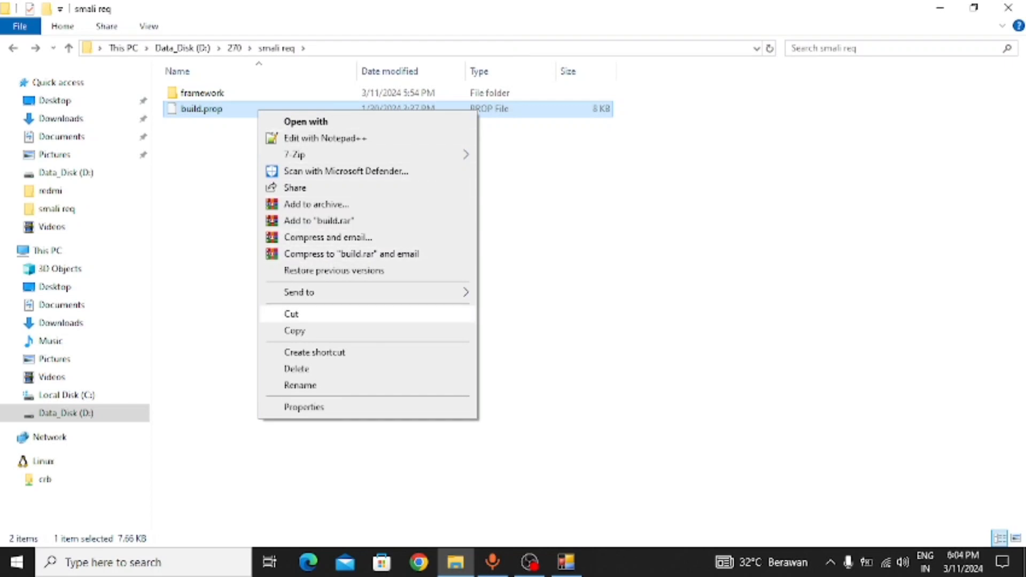
pyautogui.press('Return')
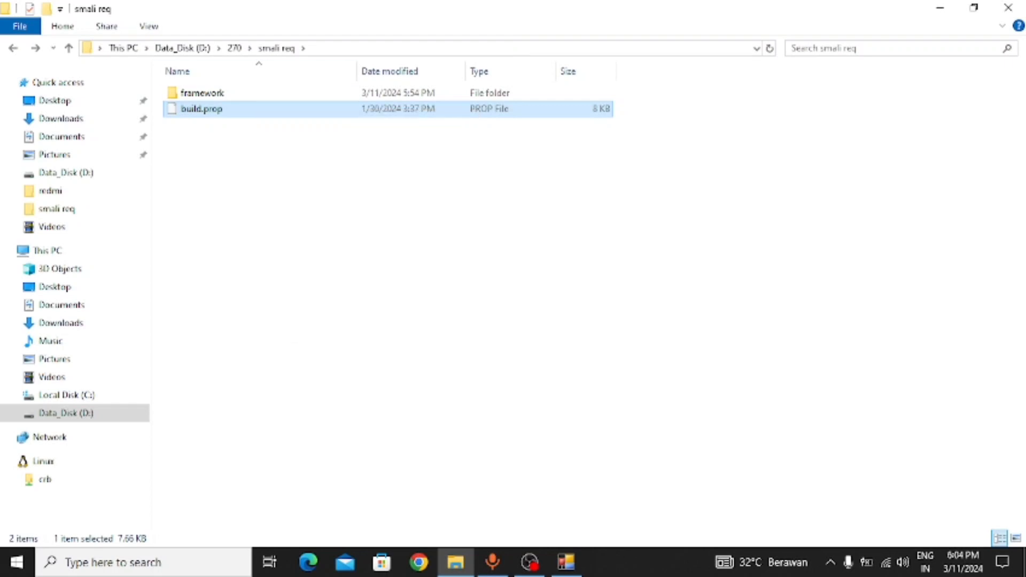
pyautogui.rightClick(224, 108)
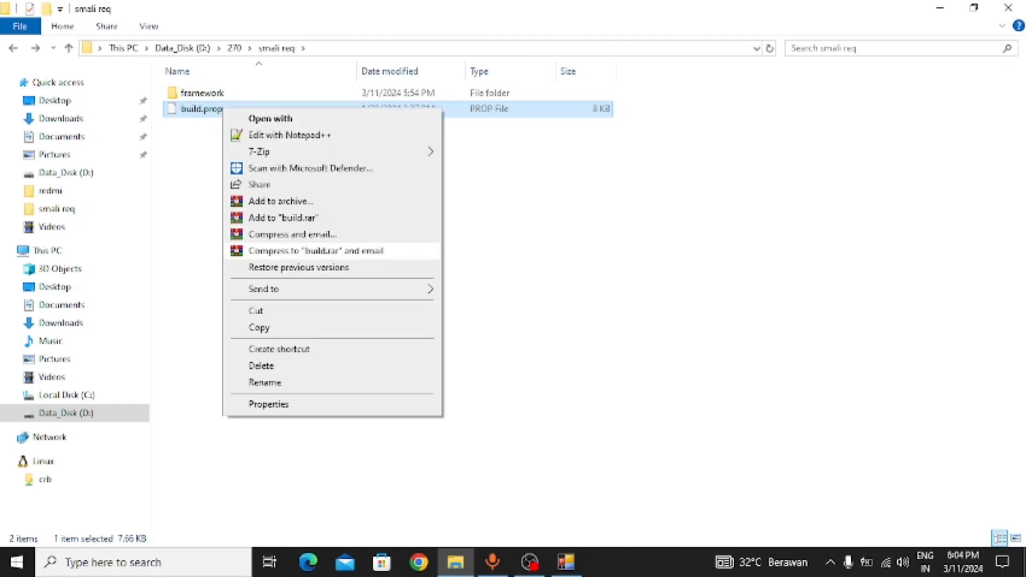
pyautogui.click(260, 328)
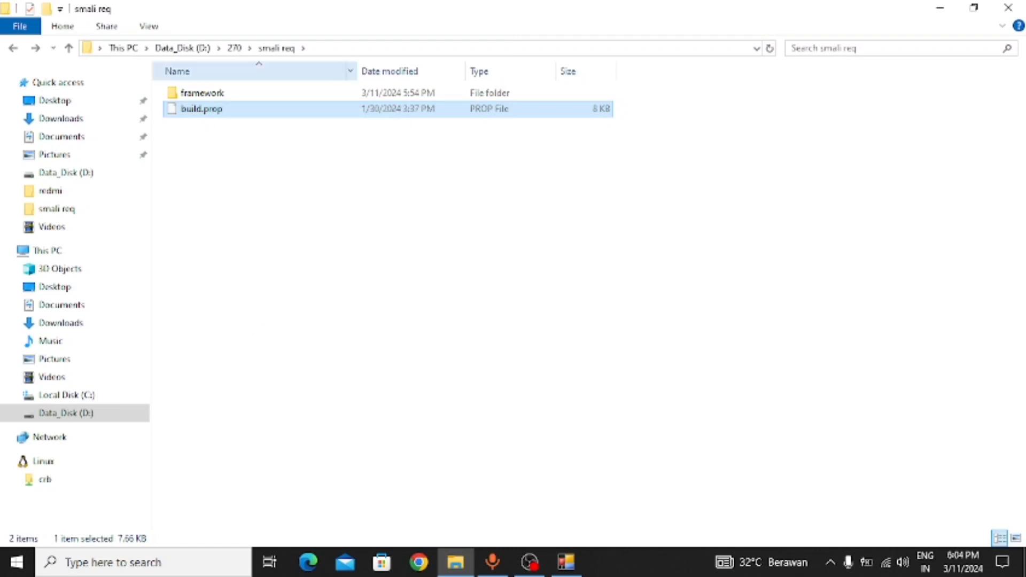
# Step: Open the framework folder inside smali req and paste the build.prop file into it
pyautogui.press('Up')
pyautogui.press('Return')
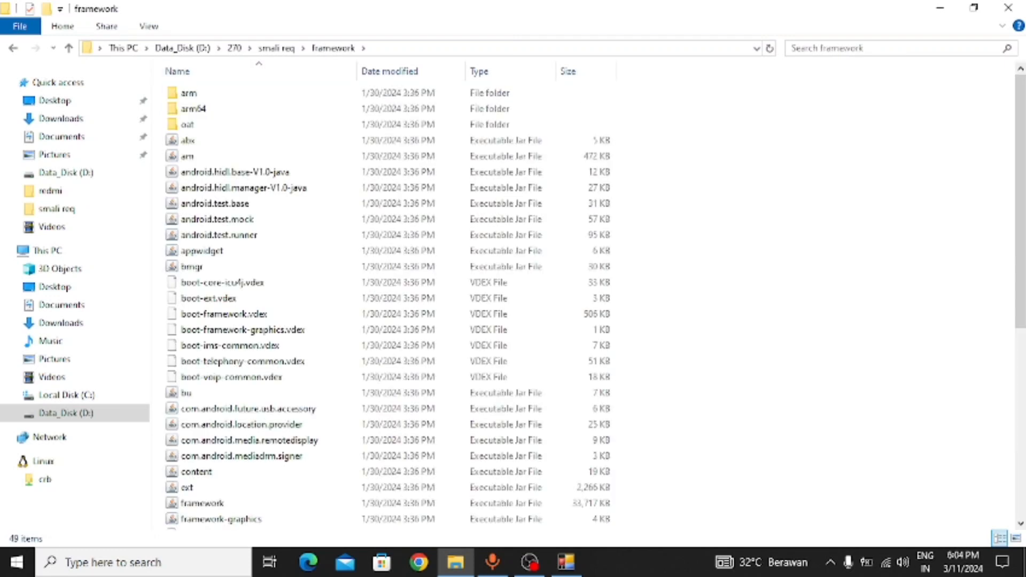
pyautogui.hotkey('shift', 'F10')
pyautogui.press('Down')
pyautogui.press('Down')
pyautogui.press('Down')
pyautogui.press('Down')
pyautogui.press('Down')
pyautogui.press('Down')
pyautogui.press('Return')
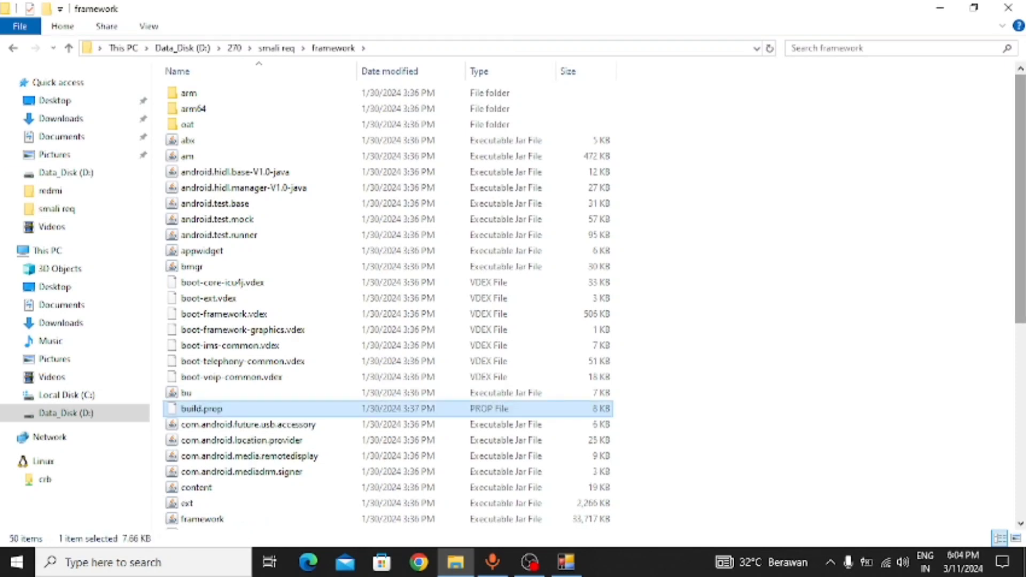
# Step: Open the build.prop file in the framework folder with Notepad++
pyautogui.scroll(-5, 388, 305)
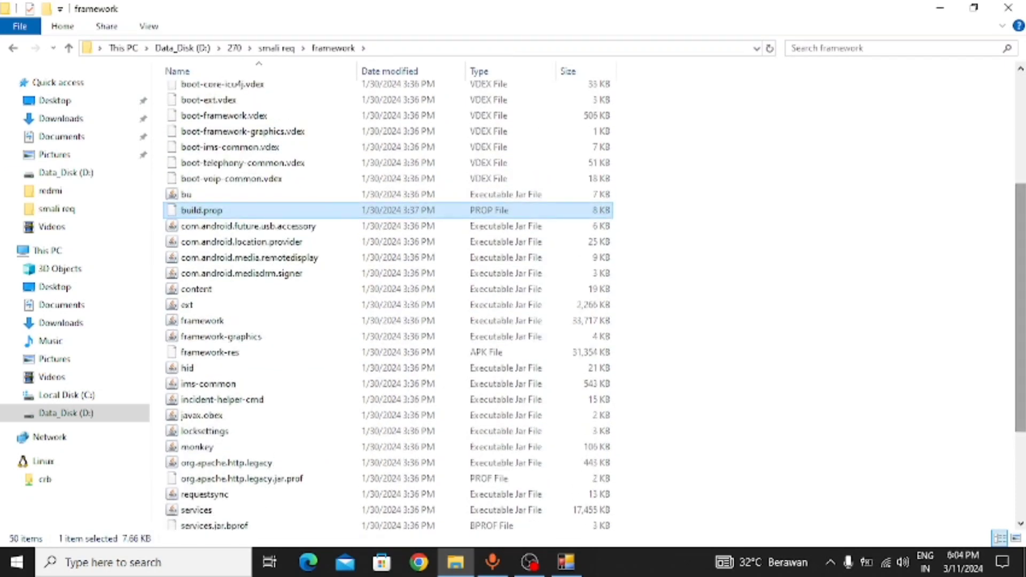
pyautogui.click(742, 206)
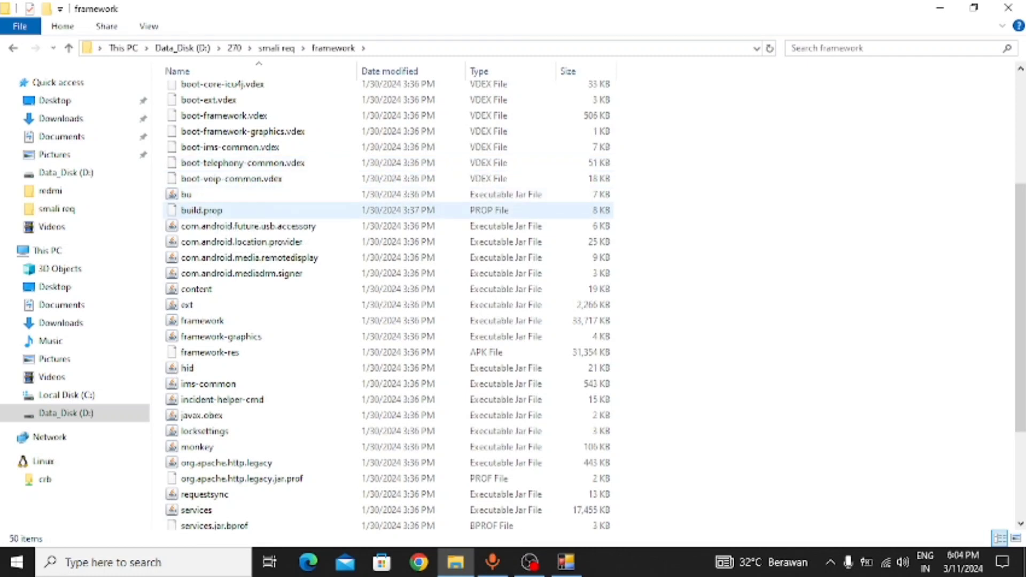
pyautogui.click(202, 210)
pyautogui.rightClick(216, 211)
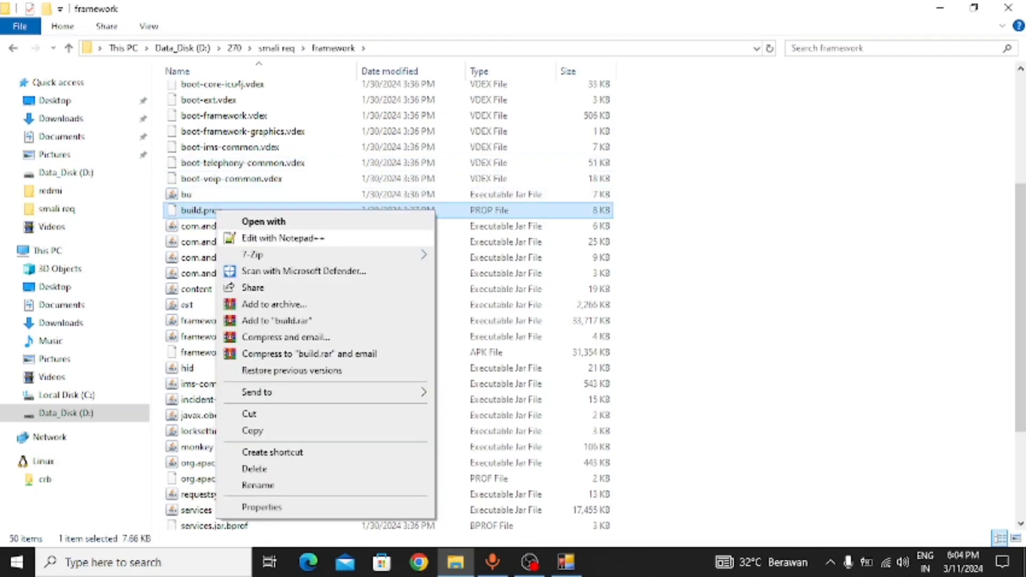
pyautogui.click(282, 238)
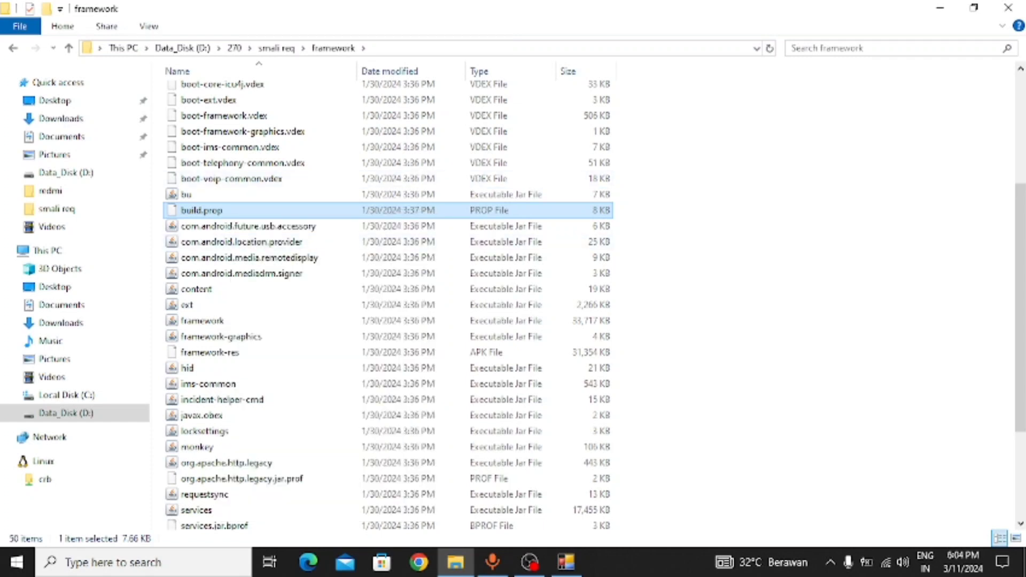
pyautogui.doubleClick(216, 210)
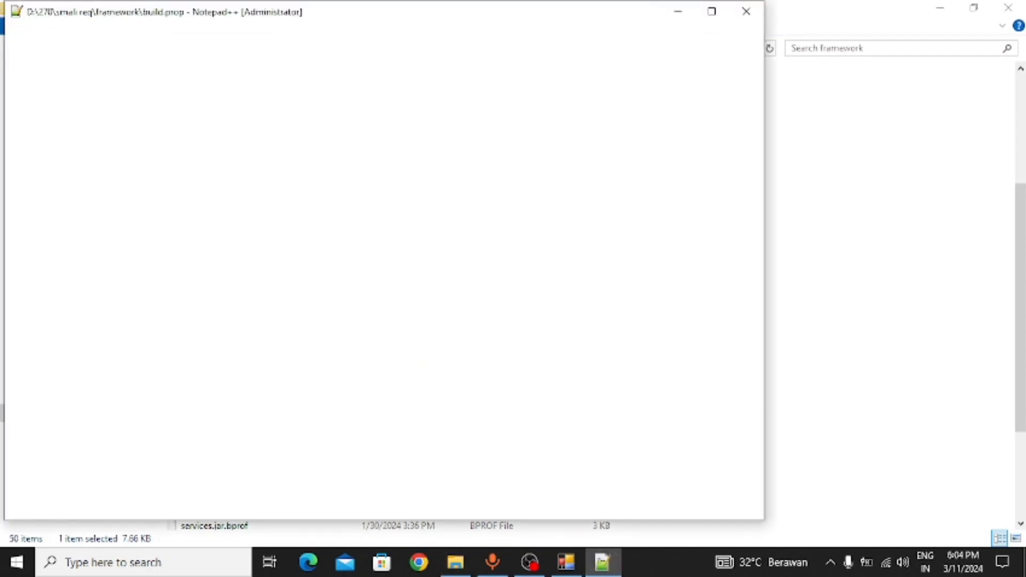
# Step: Examine the system brand and ro.system.build.version.sdk lines in build.prop, then close the file
pyautogui.click(268, 168)
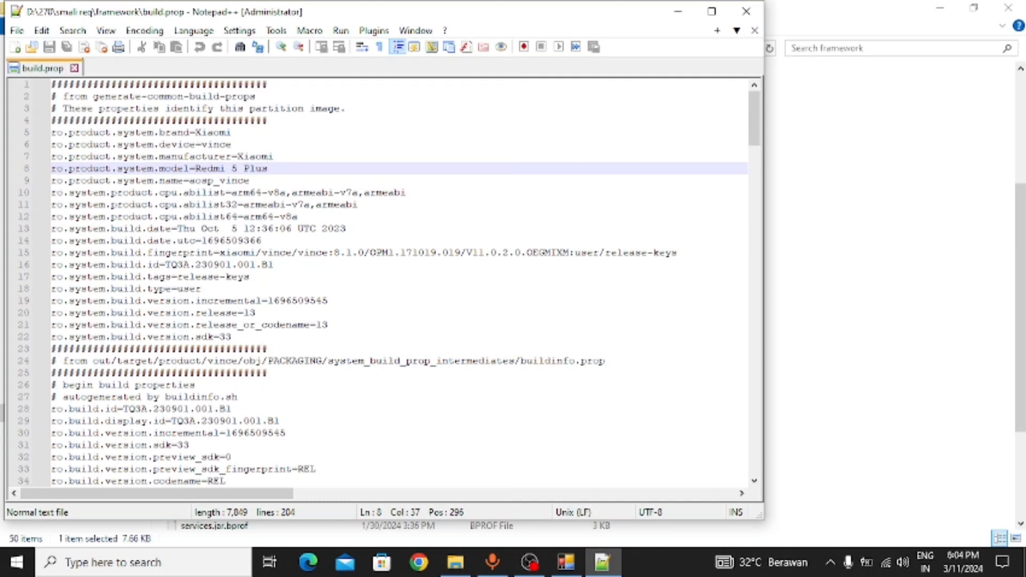
pyautogui.moveTo(232, 132); pyautogui.dragTo(182, 132)
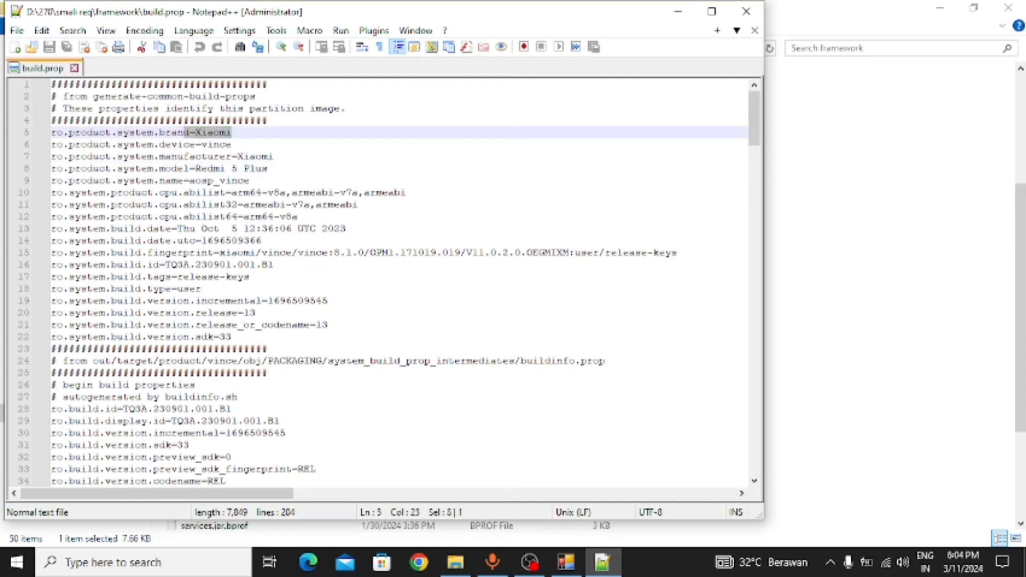
pyautogui.moveTo(231, 337); pyautogui.dragTo(195, 336)
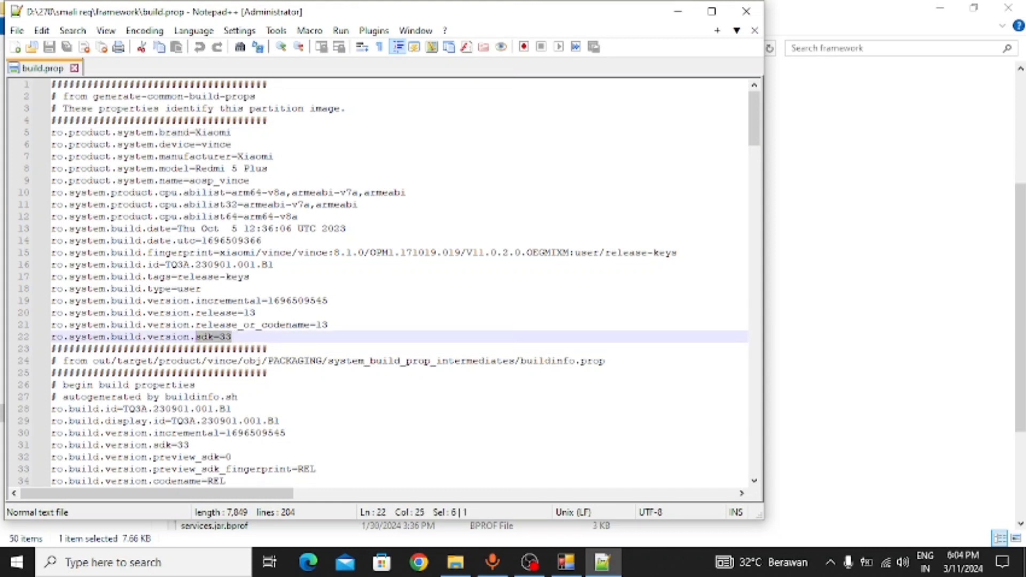
pyautogui.click(232, 336)
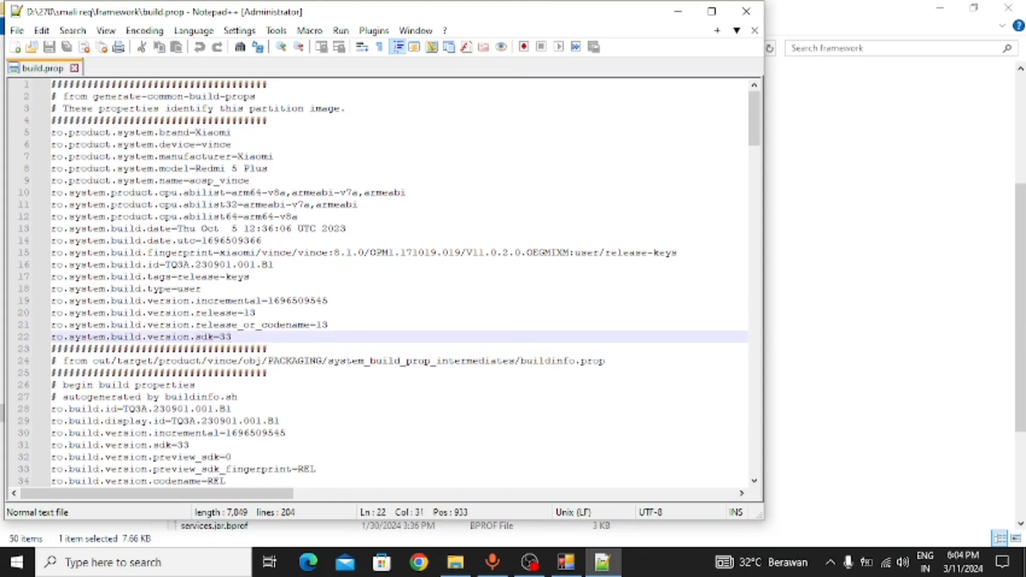
pyautogui.moveTo(231, 337); pyautogui.dragTo(182, 349)
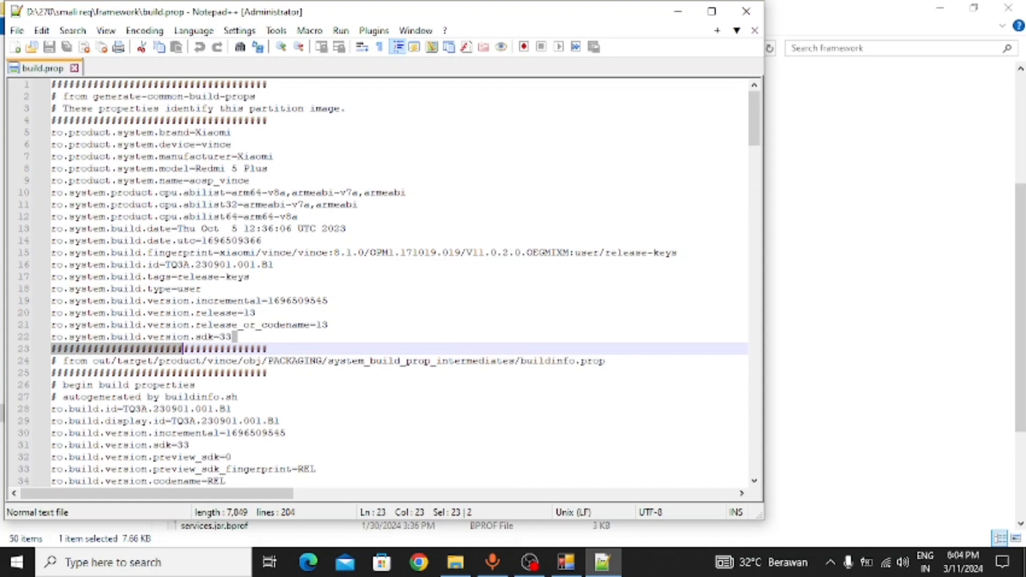
pyautogui.click(746, 11)
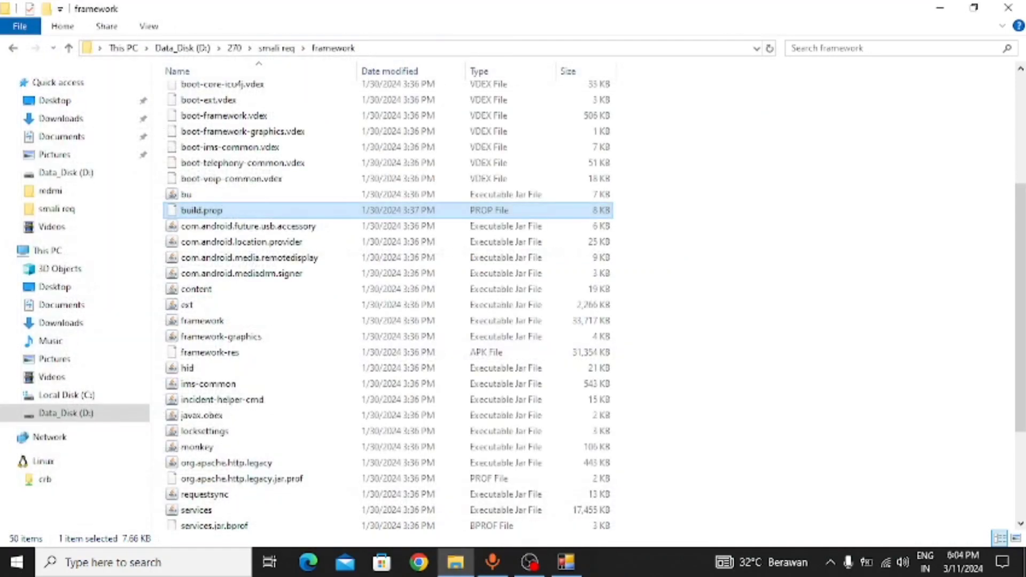
# Step: Look through the remaining files in the framework folder and minimize File Explorer to return to SmaliPatcherEx
pyautogui.moveTo(765, 80); pyautogui.dragTo(934, 191)
pyautogui.moveTo(934, 10); pyautogui.dragTo(951, 8)
pyautogui.moveTo(992, 266); pyautogui.dragTo(1020, 249)
pyautogui.scroll(-8, 951, 240)
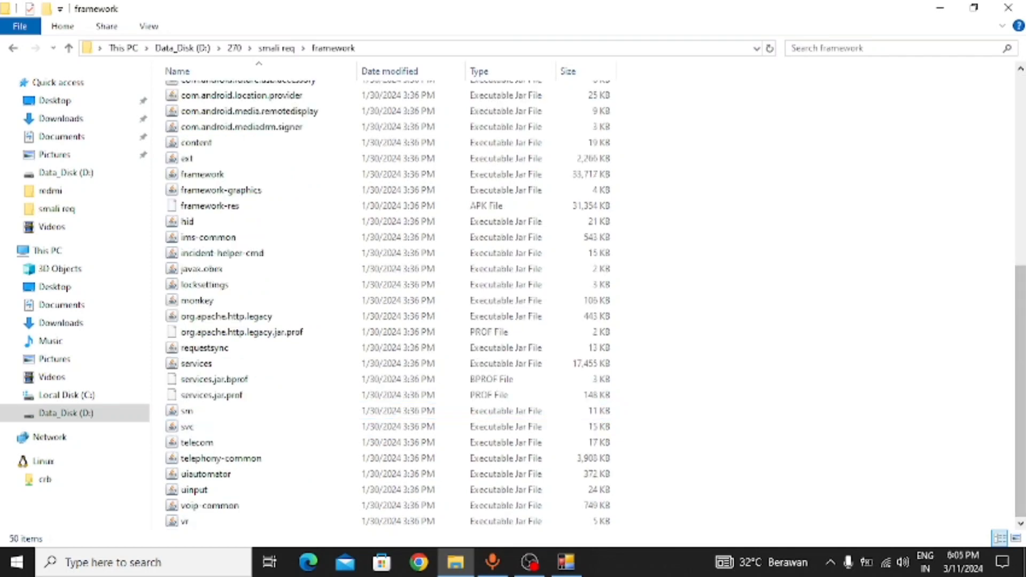
pyautogui.click(939, 8)
pyautogui.click(940, 8)
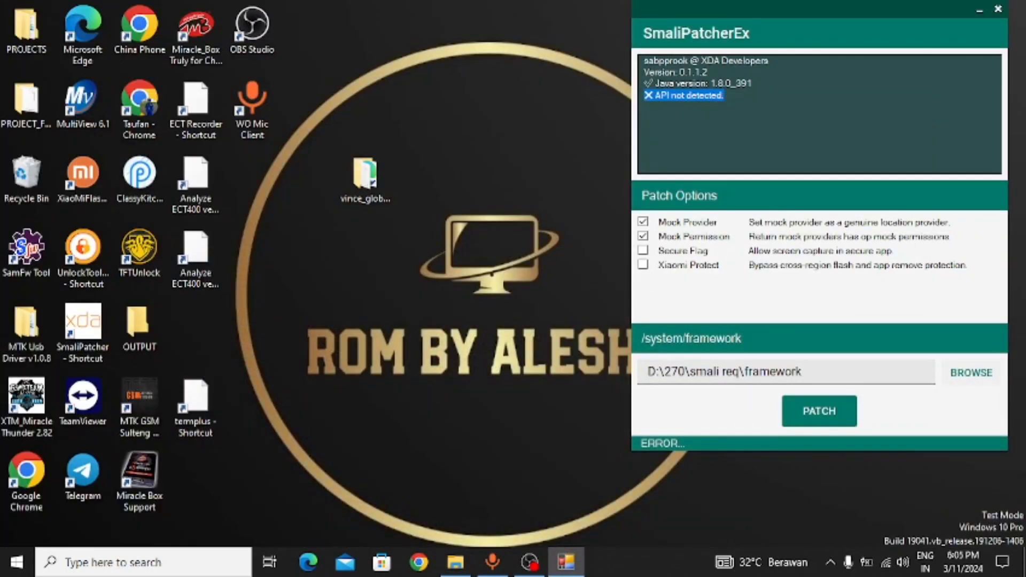
# Step: Browse to D:\270\smali req\framework and reselect it as the /system/framework folder
pyautogui.click(556, 160)
pyautogui.click(970, 373)
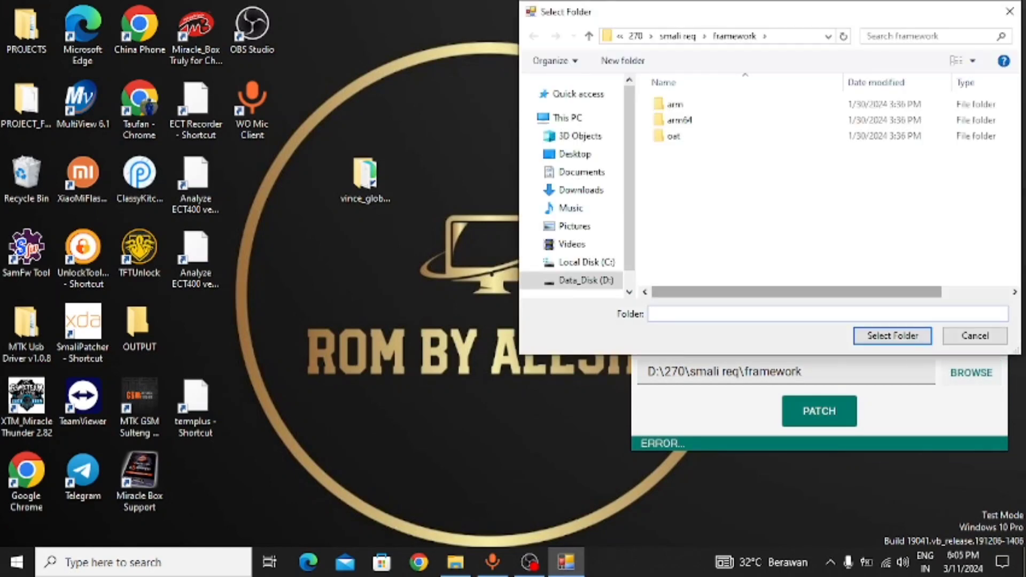
pyautogui.click(585, 286)
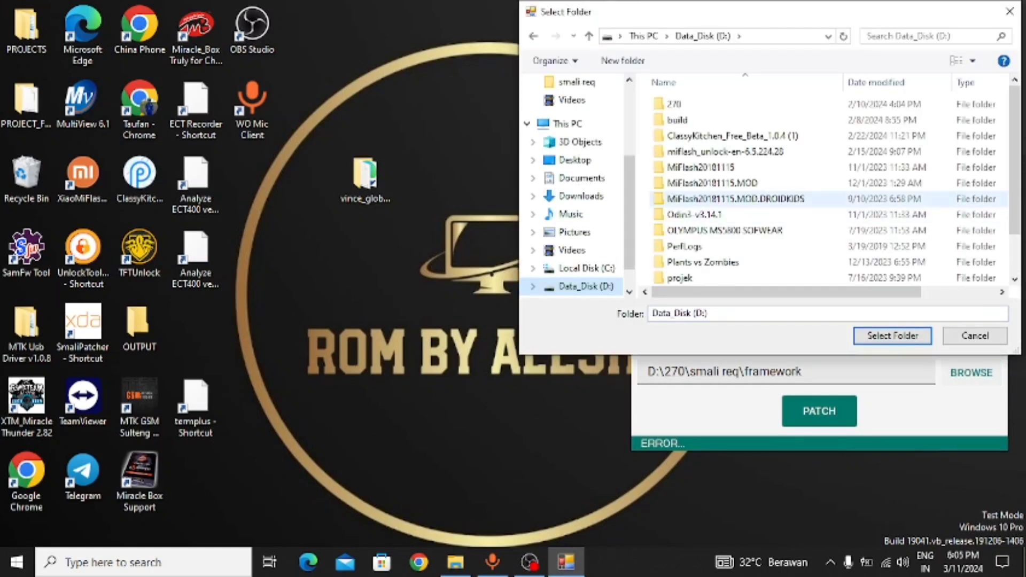
pyautogui.doubleClick(675, 103)
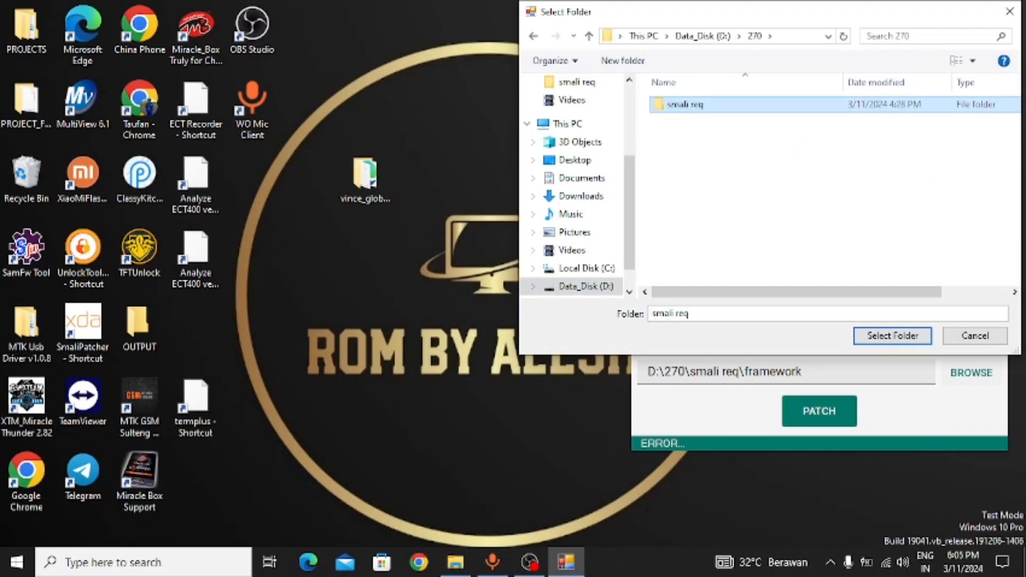
pyautogui.doubleClick(674, 103)
pyautogui.doubleClick(674, 103)
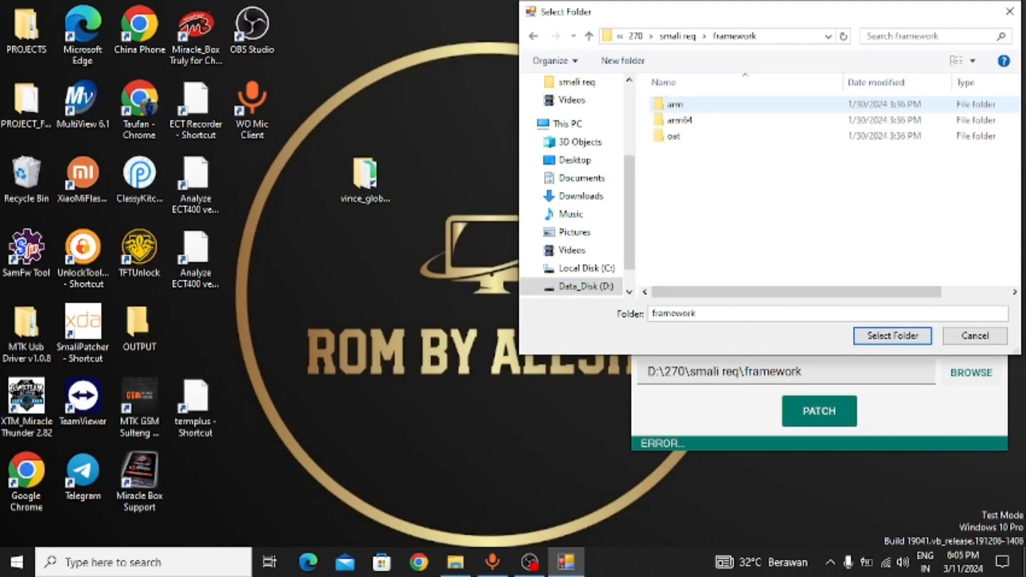
pyautogui.click(892, 336)
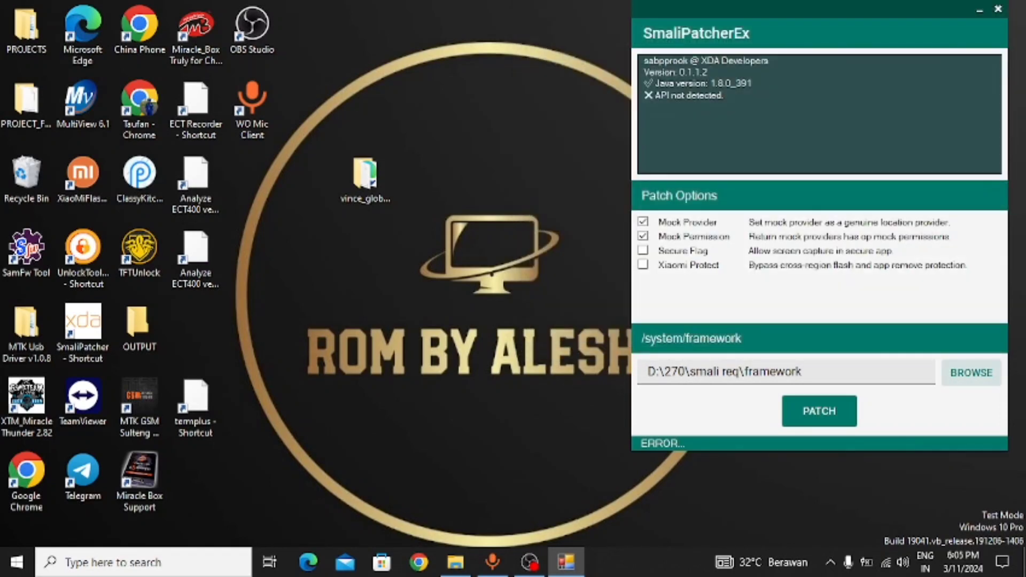
pyautogui.rightClick(525, 293)
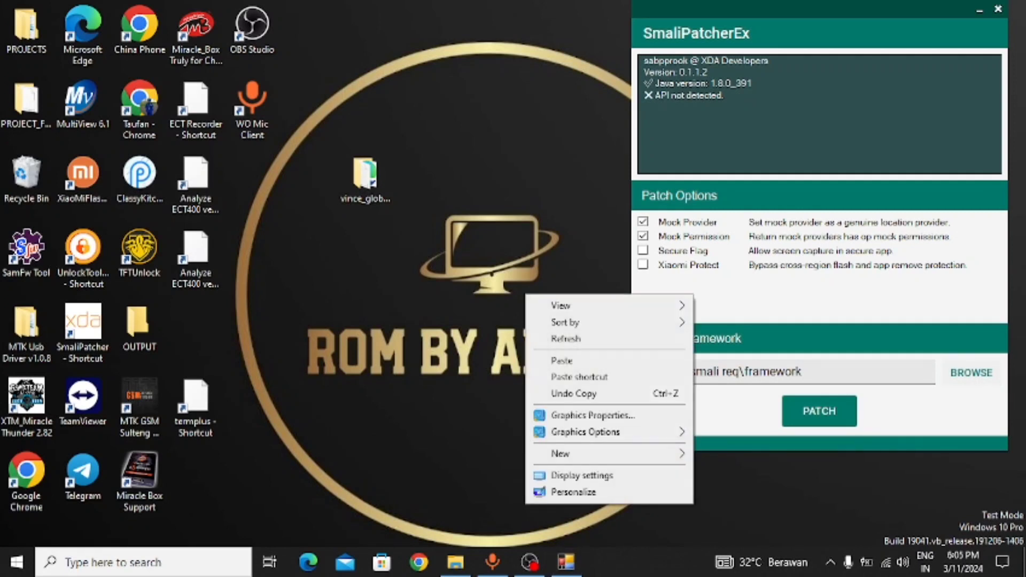
pyautogui.click(535, 339)
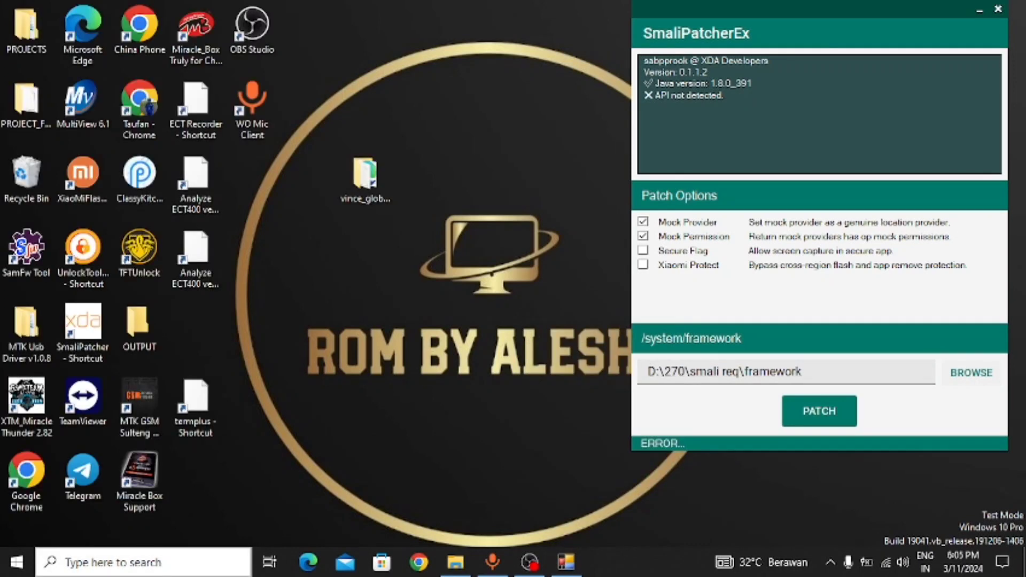
# Step: Search Windows for "device" and open Device Manager
pyautogui.click(144, 562)
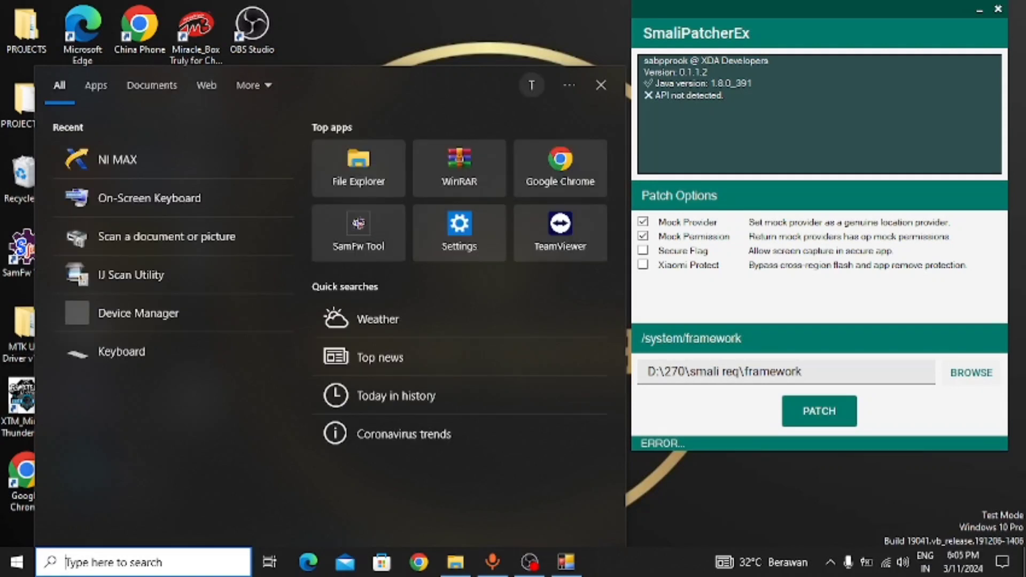
pyautogui.write('de')
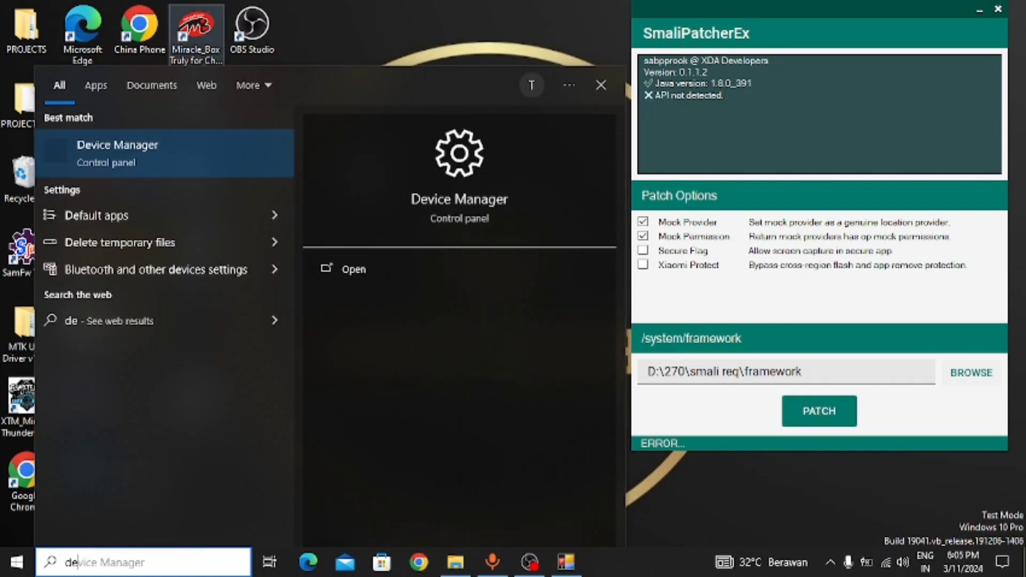
pyautogui.write('v')
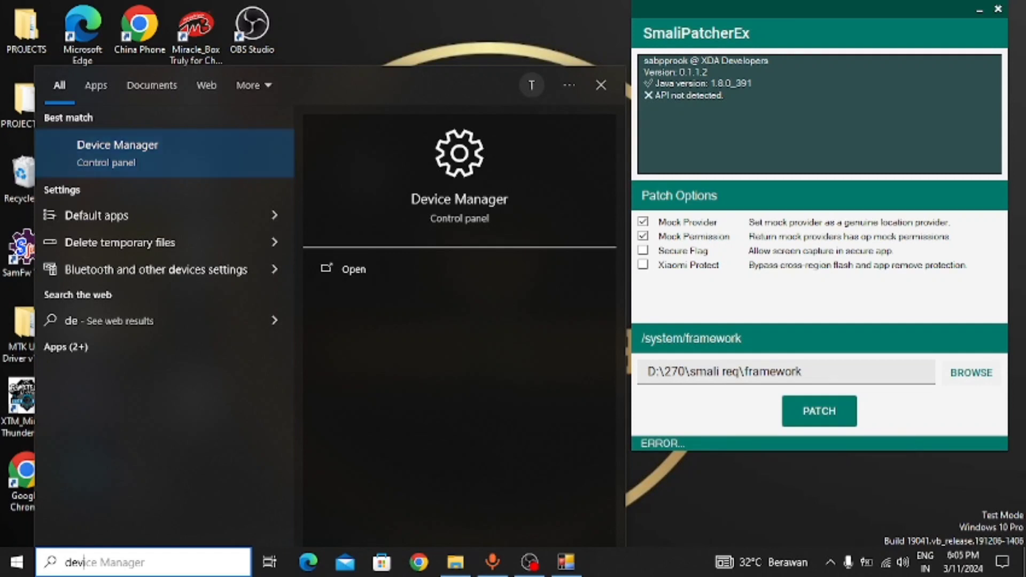
pyautogui.write('ice')
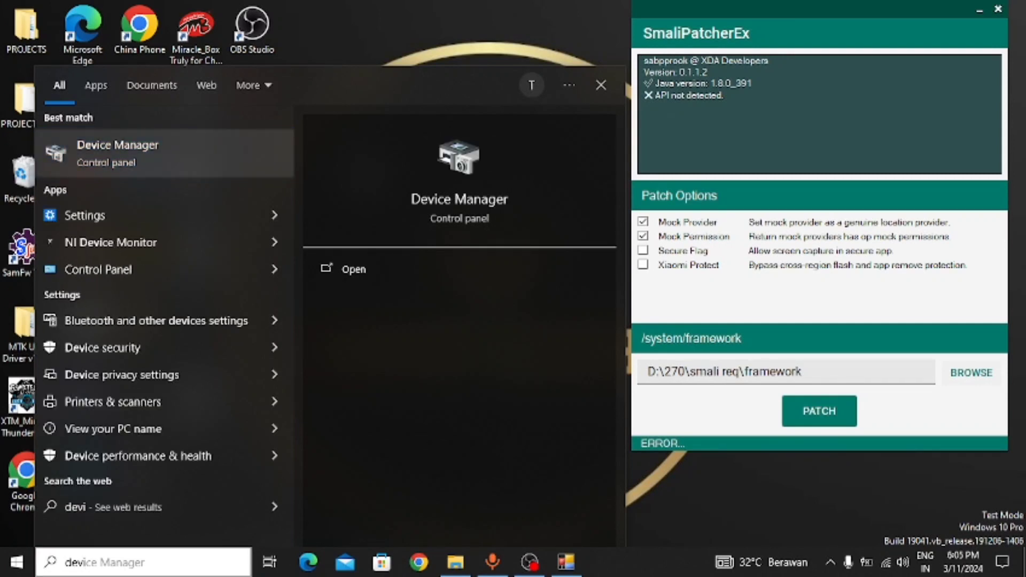
pyautogui.click(470, 46)
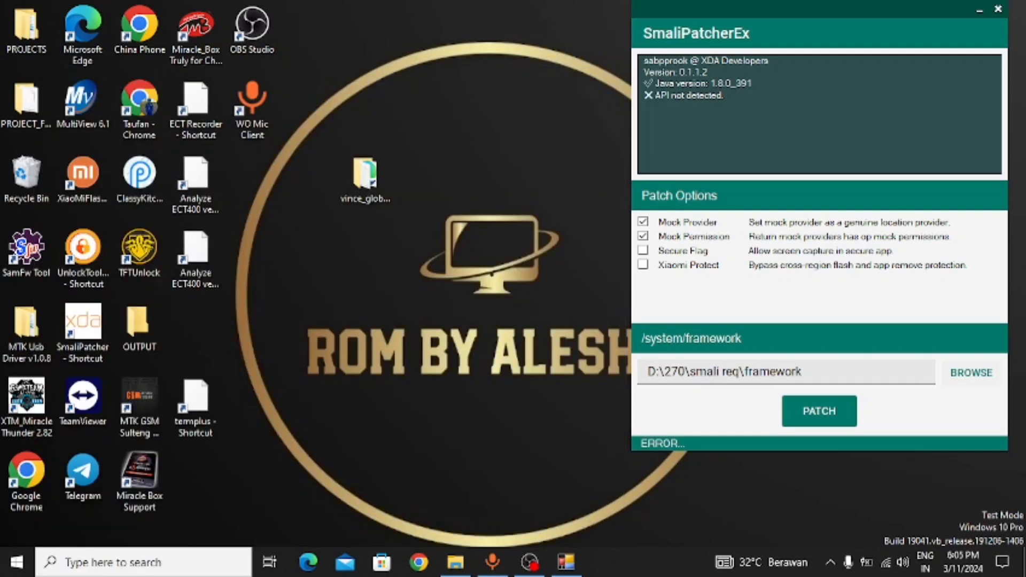
pyautogui.rightClick(470, 46)
# Step: Reposition the SmaliPatcherEx and Device Manager windows and refresh the desktop
pyautogui.moveTo(818, 9); pyautogui.dragTo(759, 11)
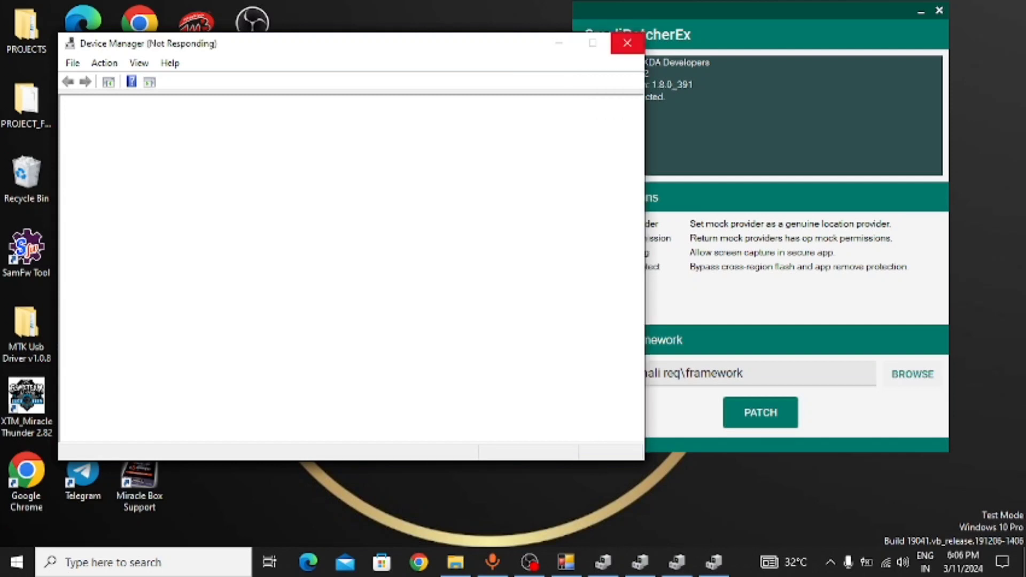
pyautogui.moveTo(351, 43); pyautogui.dragTo(326, 42)
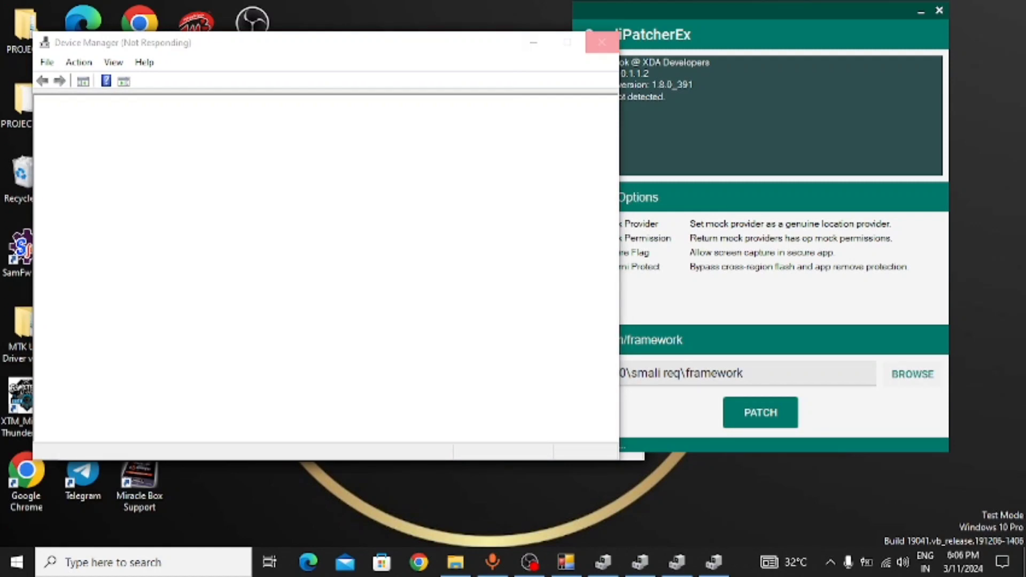
pyautogui.rightClick(477, 10)
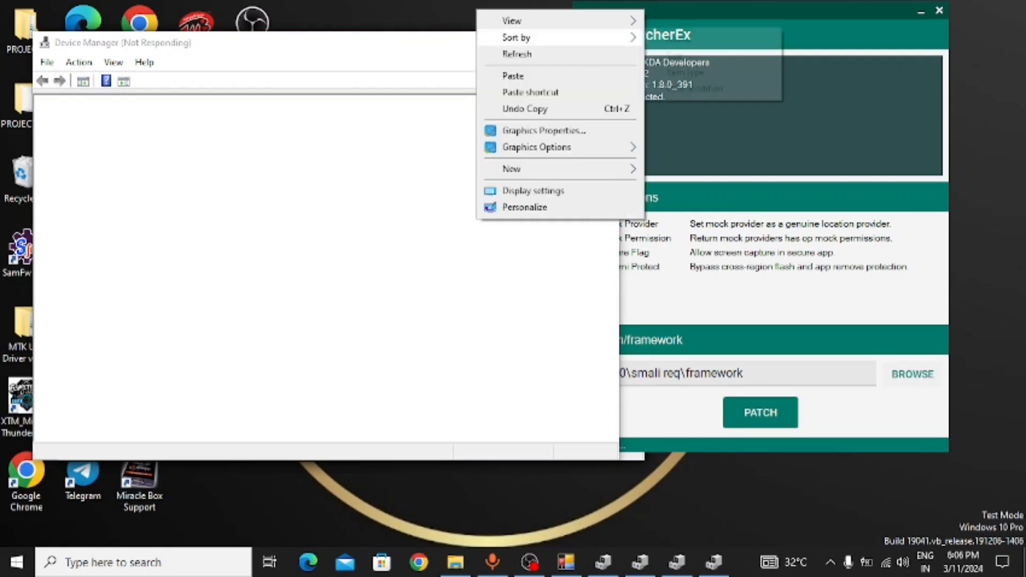
pyautogui.click(517, 54)
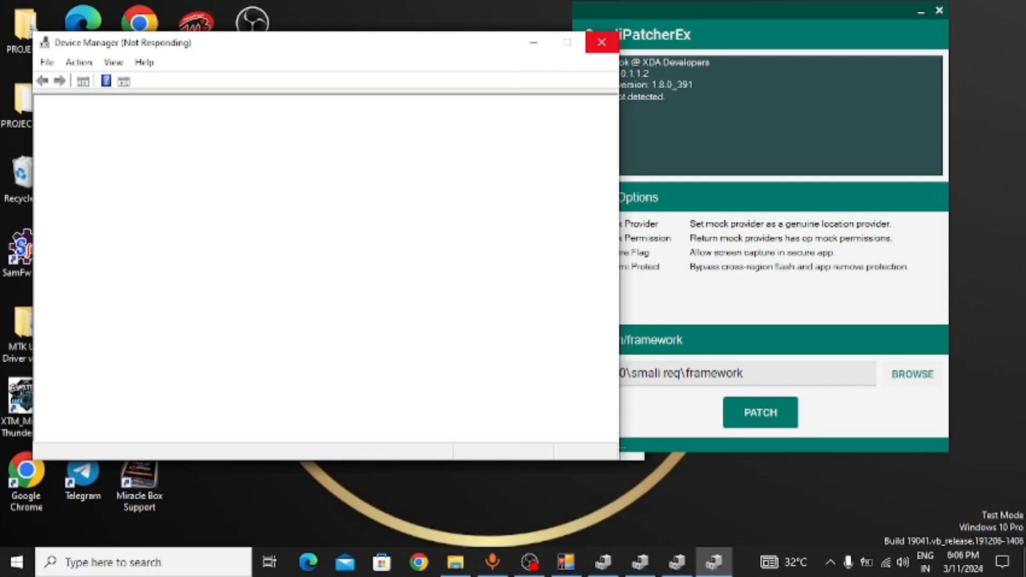
# Step: Expand Ports (COM & LPT) in a responsive Device Manager window and close the extra Device Manager windows
pyautogui.rightClick(436, 8)
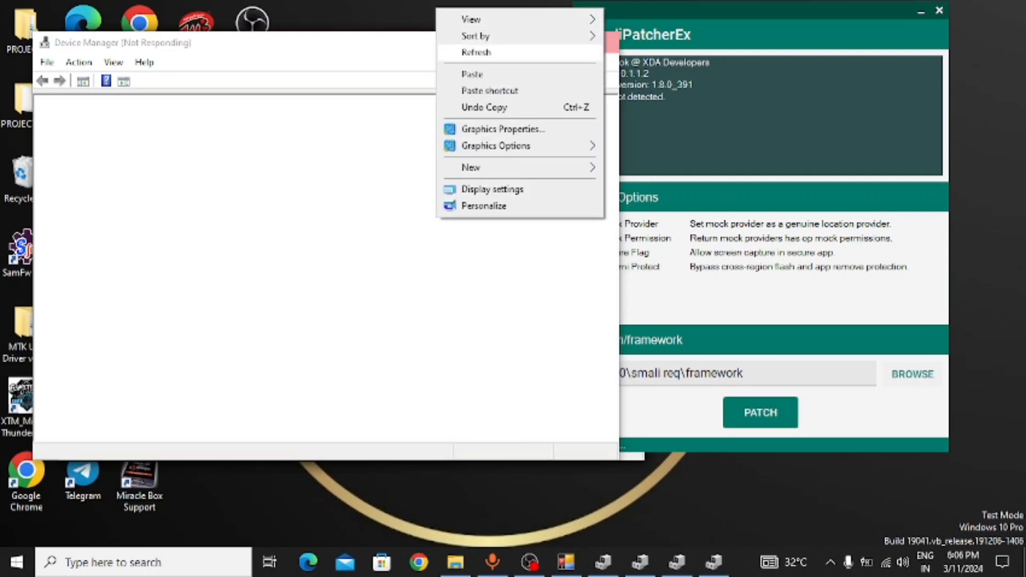
pyautogui.click(476, 51)
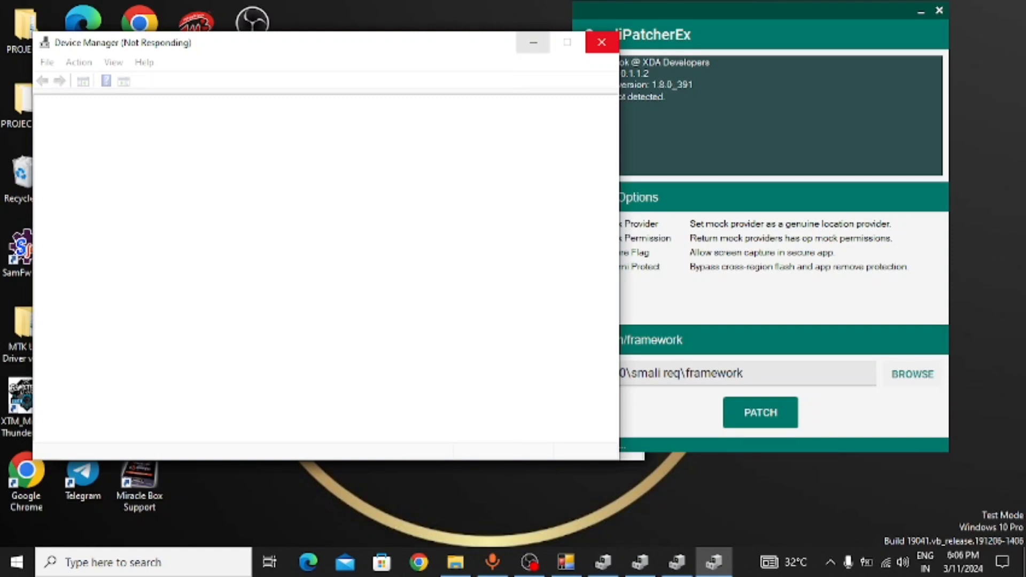
pyautogui.click(533, 43)
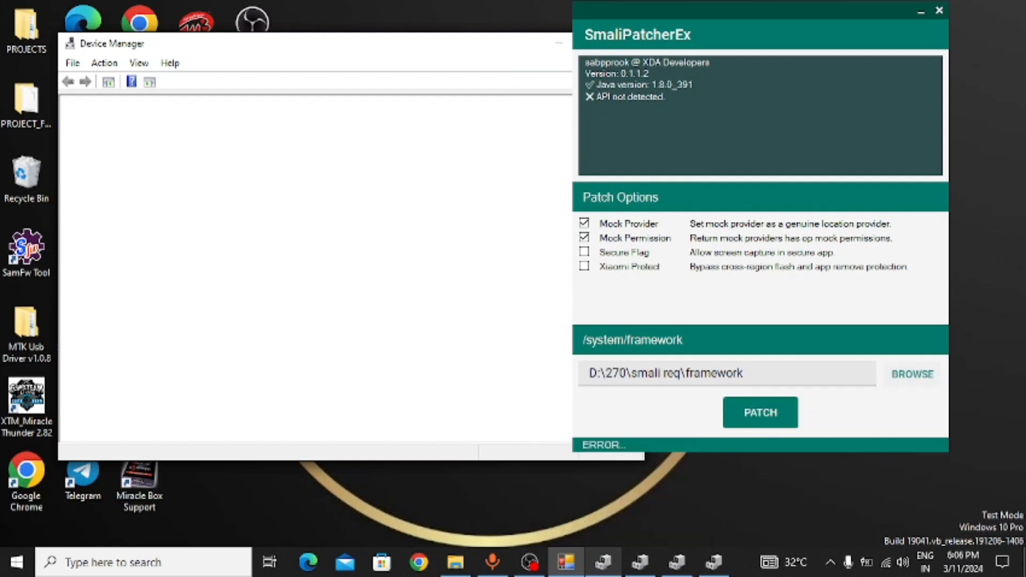
pyautogui.click(639, 562)
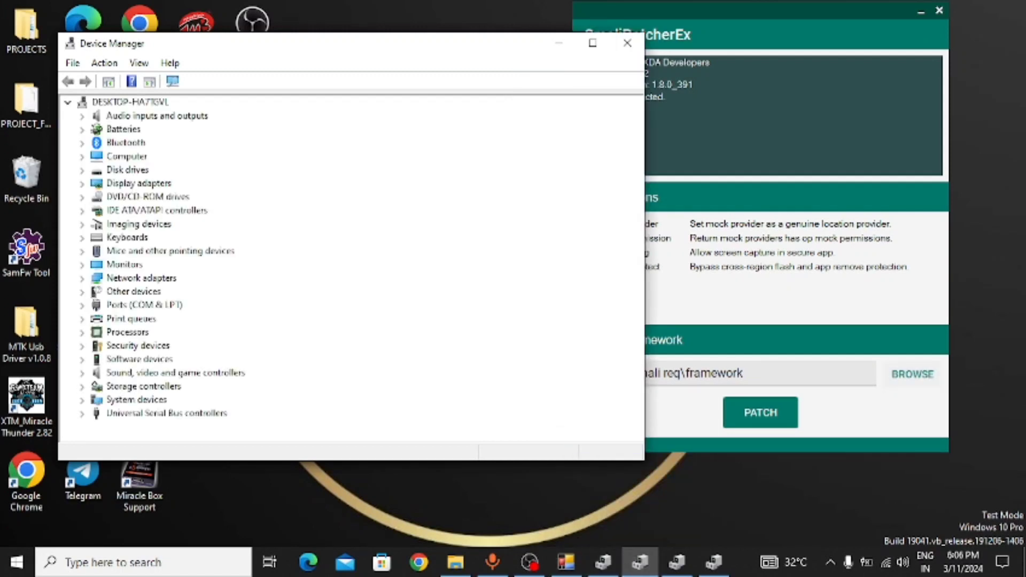
pyautogui.click(82, 304)
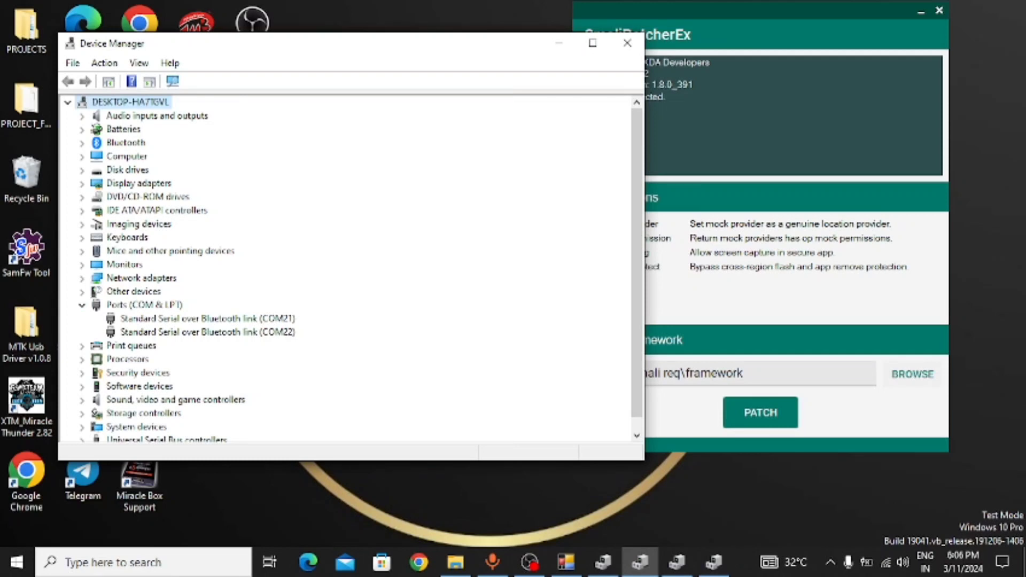
pyautogui.click(627, 43)
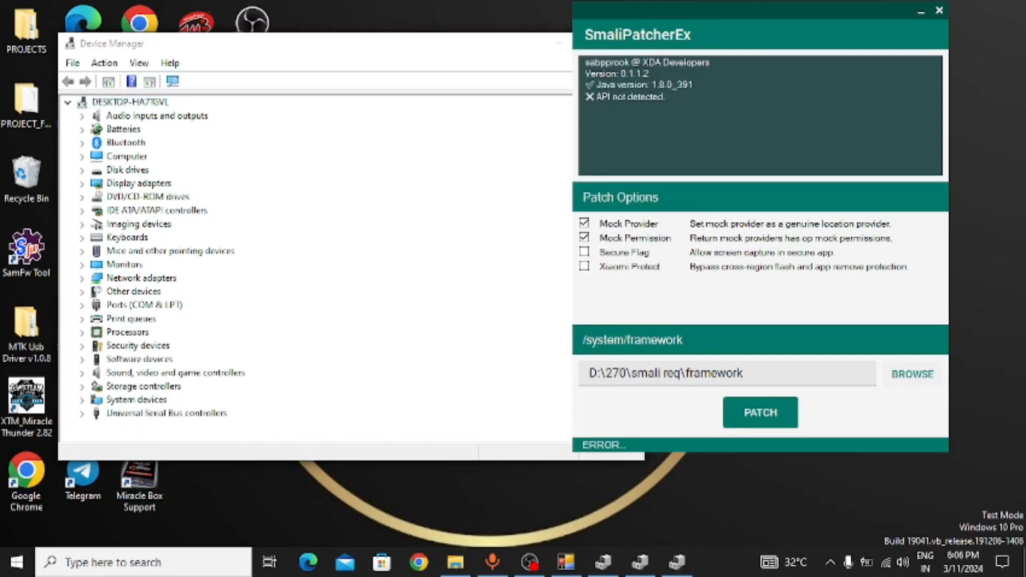
pyautogui.click(620, 42)
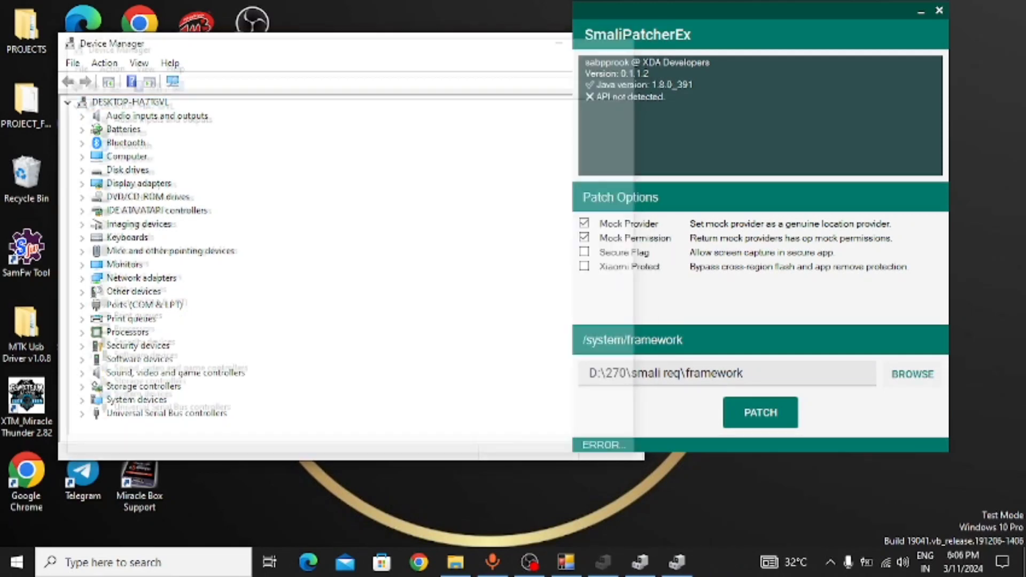
# Step: Close Device Manager, start patching the framework folder and highlight the detected API line in the log
pyautogui.click(761, 412)
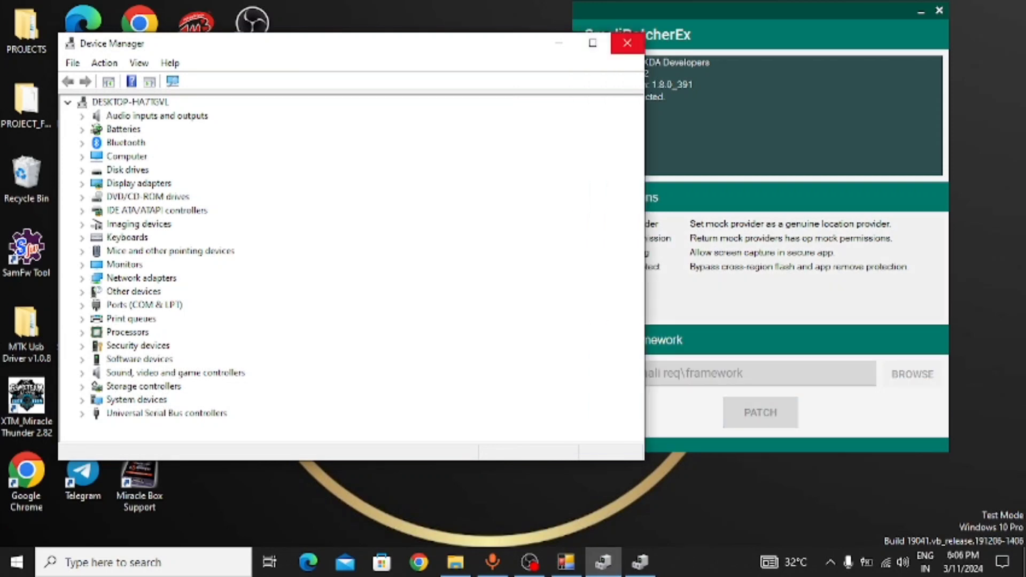
pyautogui.click(623, 42)
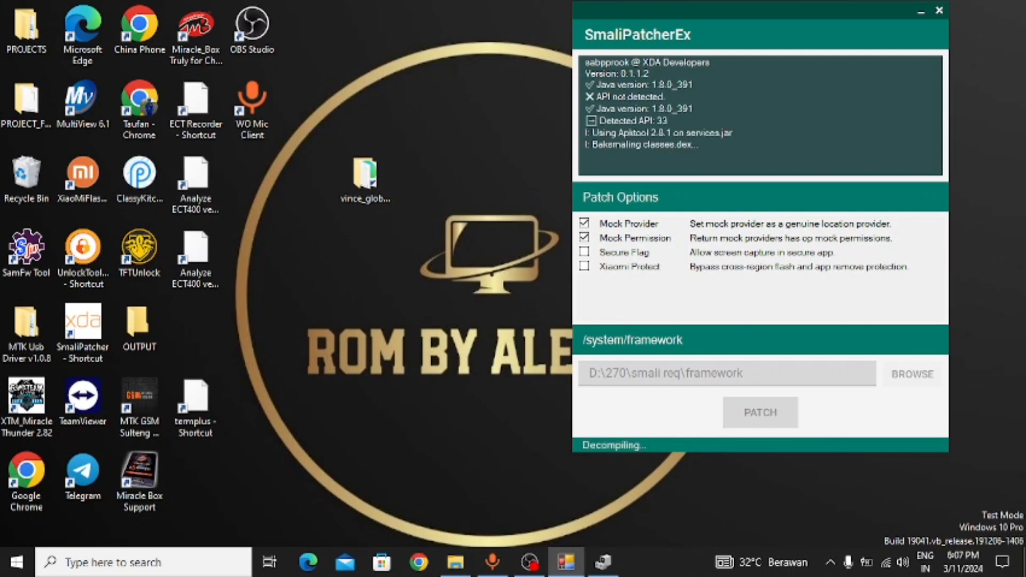
pyautogui.moveTo(669, 120); pyautogui.dragTo(600, 120)
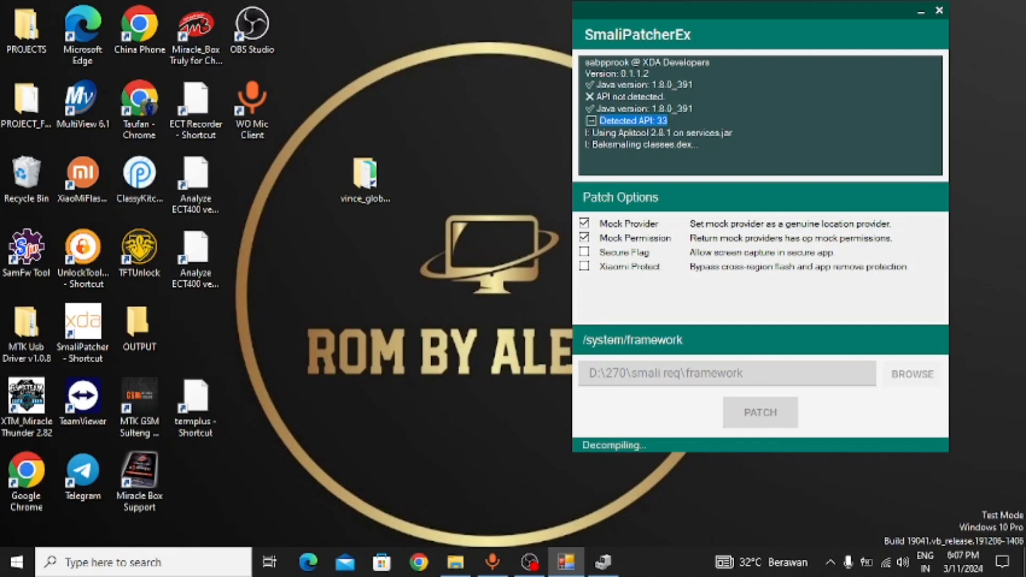
pyautogui.click(669, 121)
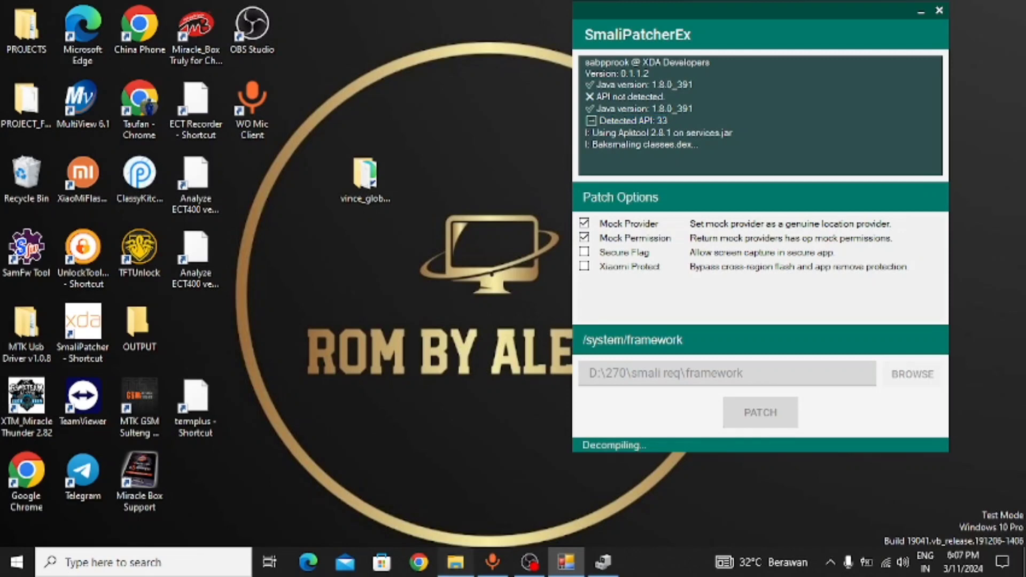
# Step: Open D:\270\smali req\framework in File Explorer, examine its files, including build.prop, and return to SmaliPatcherEx
pyautogui.click(455, 562)
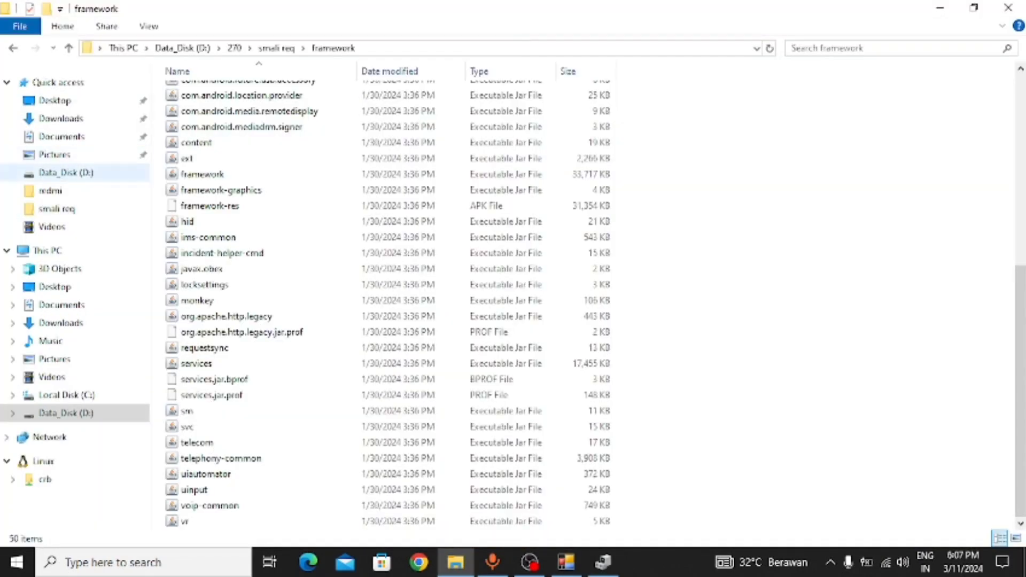
pyautogui.click(67, 413)
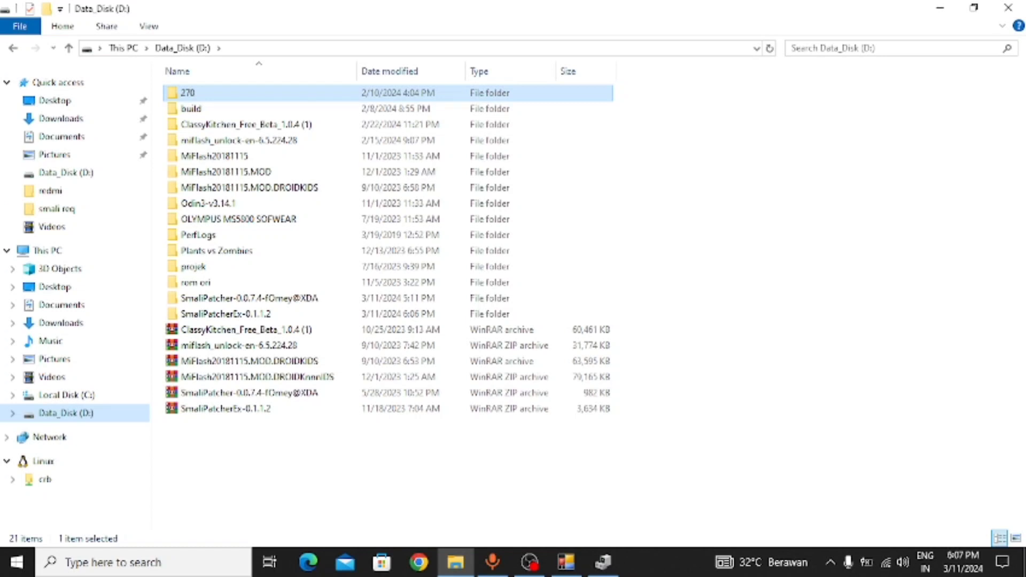
pyautogui.press('Return')
pyautogui.click(199, 93)
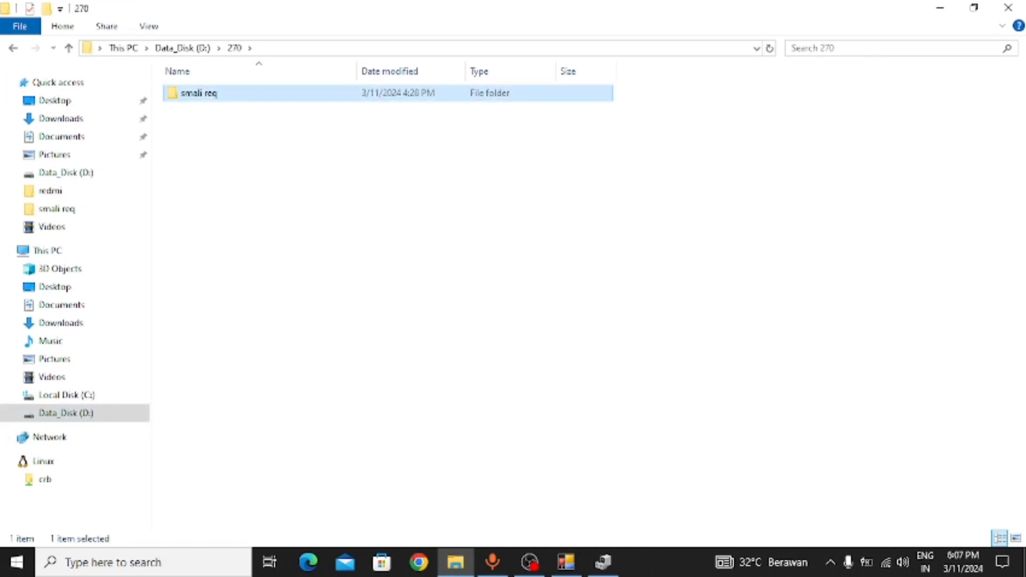
pyautogui.doubleClick(199, 93)
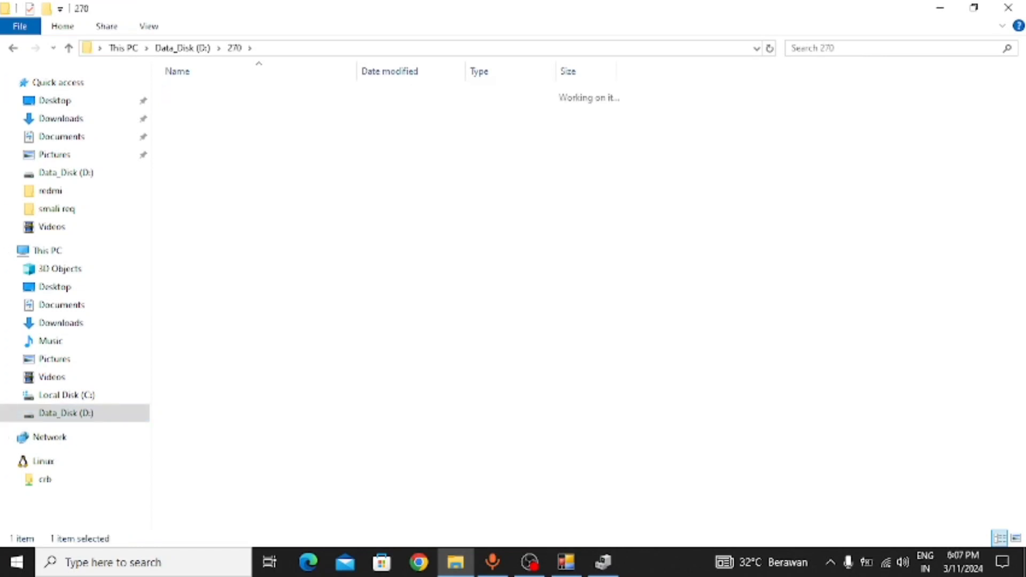
pyautogui.doubleClick(202, 108)
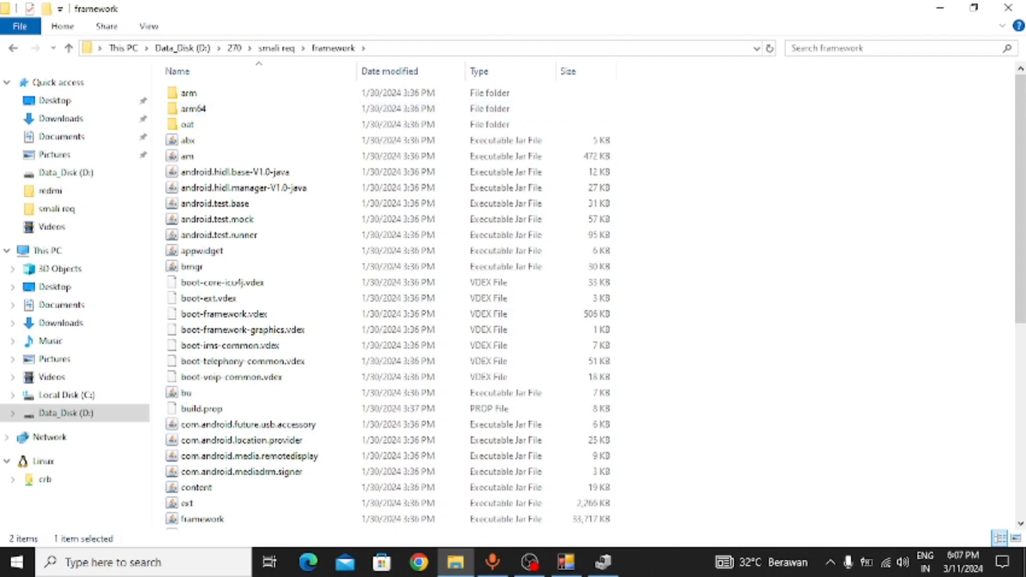
pyautogui.scroll(-1, 390, 299)
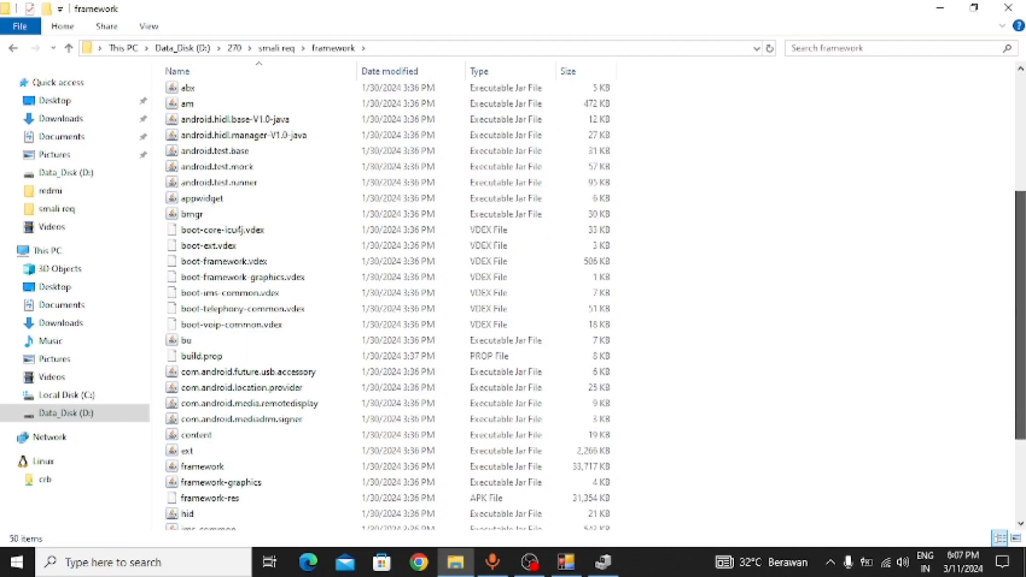
pyautogui.scroll(1, 390, 299)
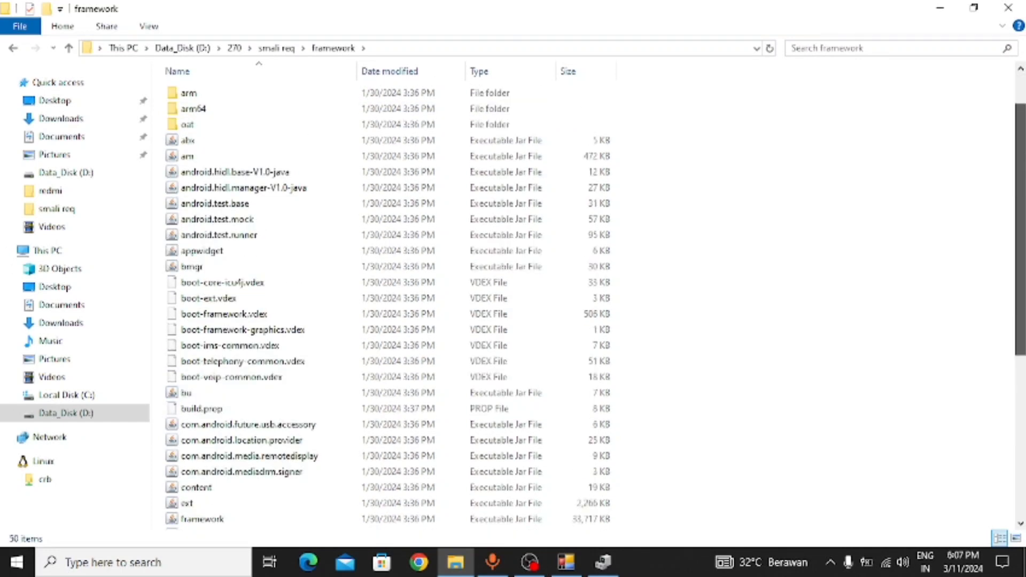
pyautogui.scroll(-3, 390, 299)
pyautogui.scroll(-4, 390, 299)
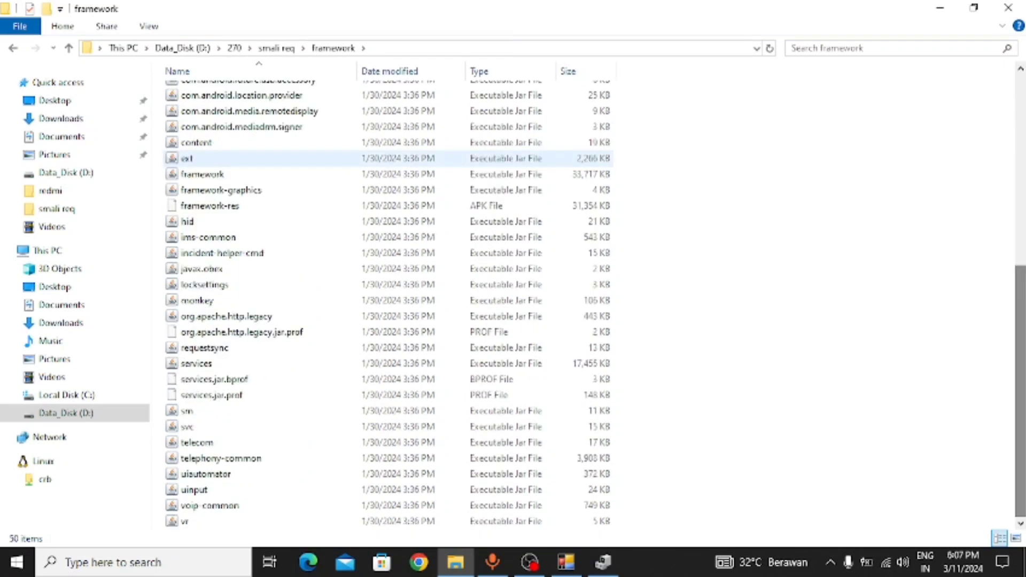
pyautogui.hotkey('alt', 'Up')
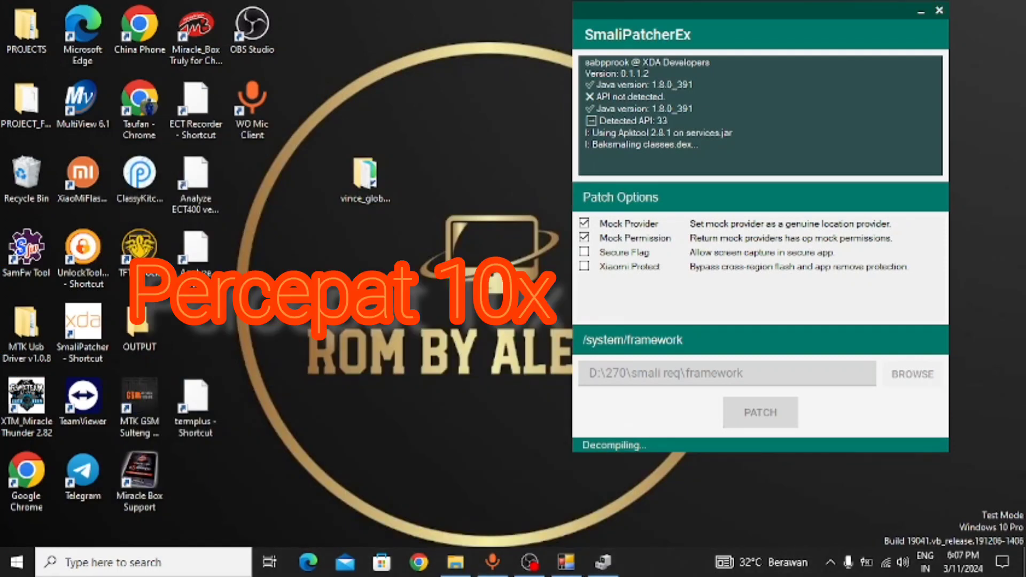
pyautogui.rightClick(390, 278)
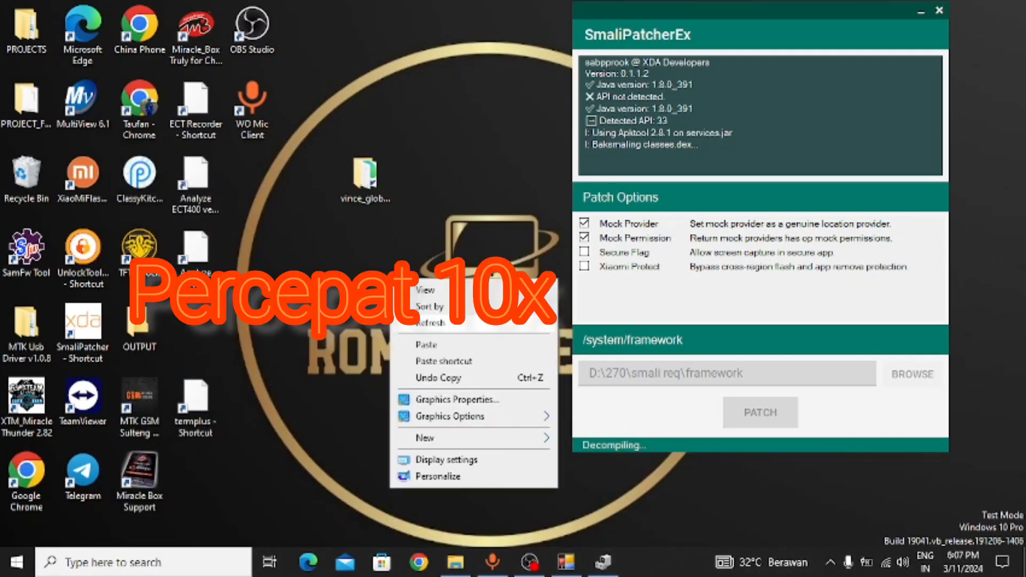
pyautogui.click(431, 322)
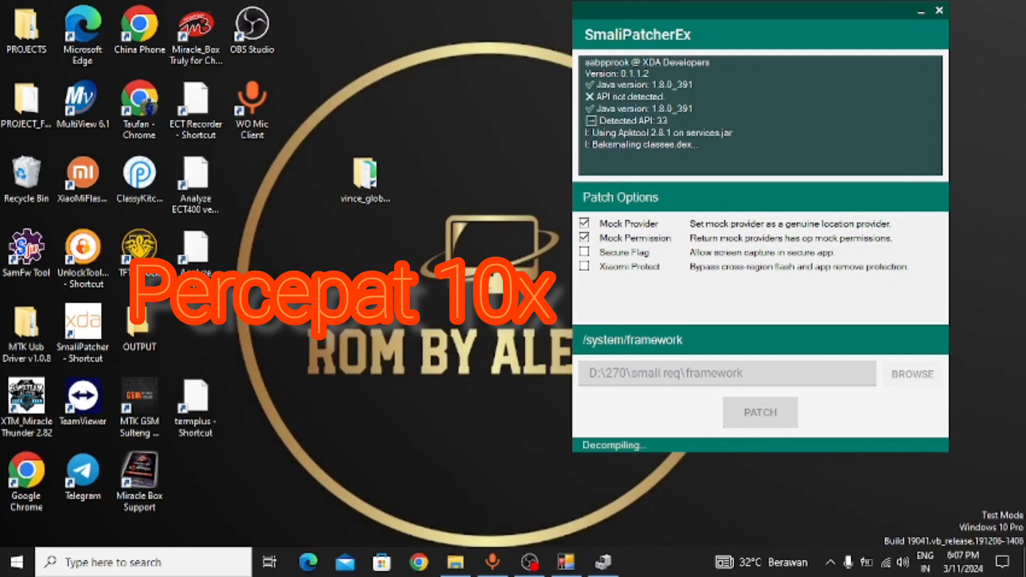
pyautogui.rightClick(371, 1)
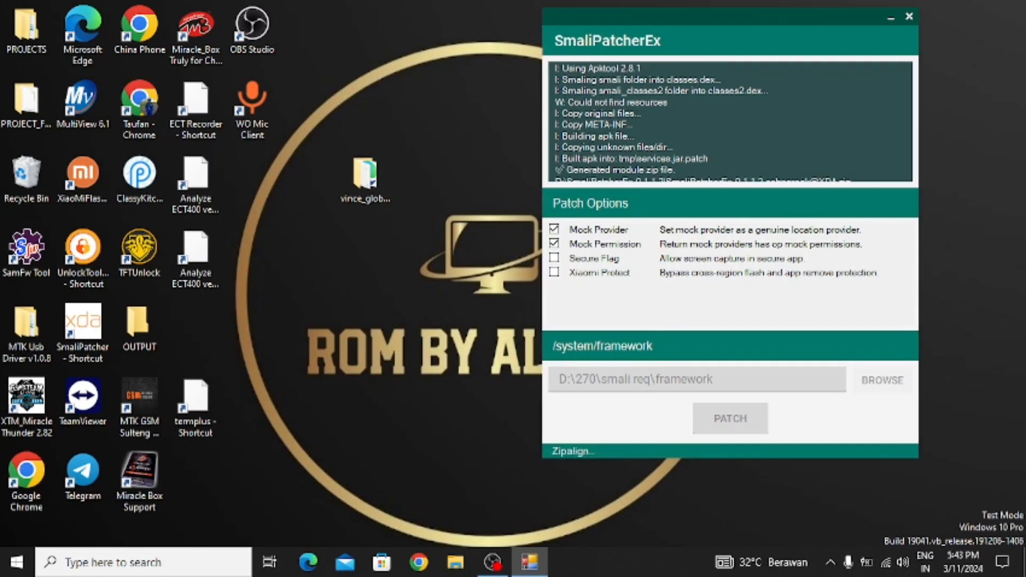
# Step: Open D:\SmaliPatcherEx-0.1.1.2 in File Explorer and minimize the SmaliPatcherEx window
pyautogui.click(455, 563)
pyautogui.click(72, 419)
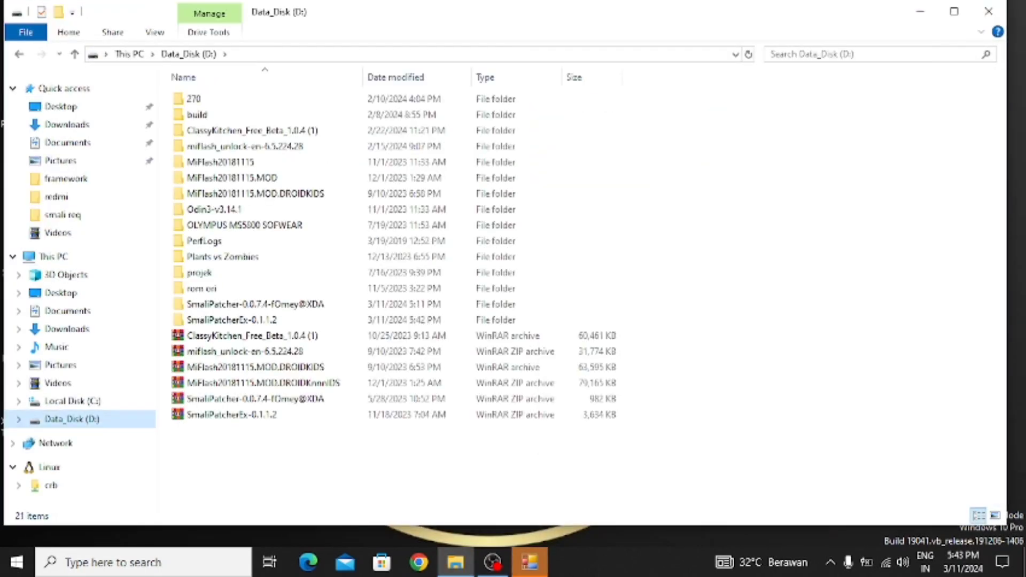
pyautogui.doubleClick(232, 320)
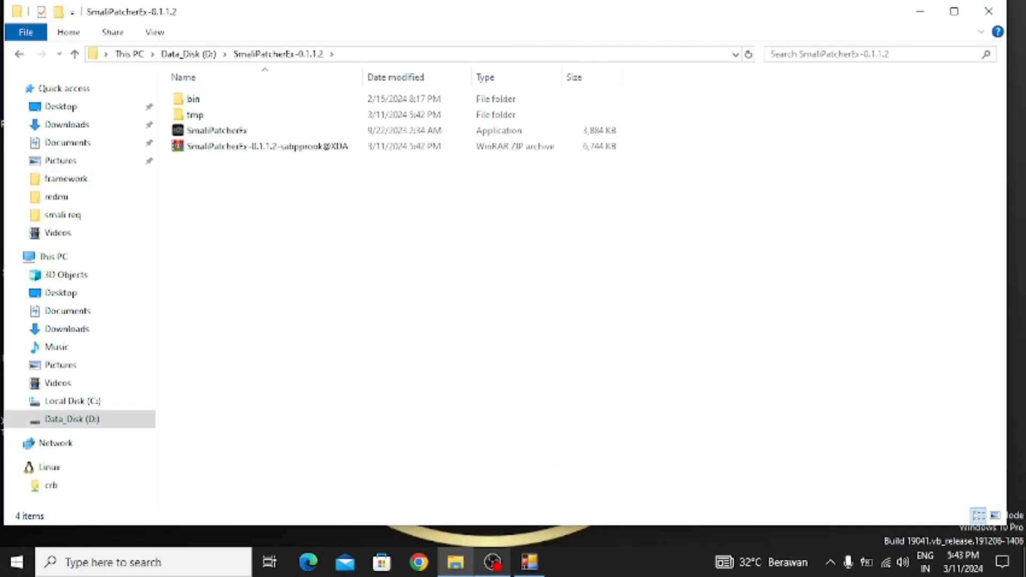
pyautogui.click(529, 561)
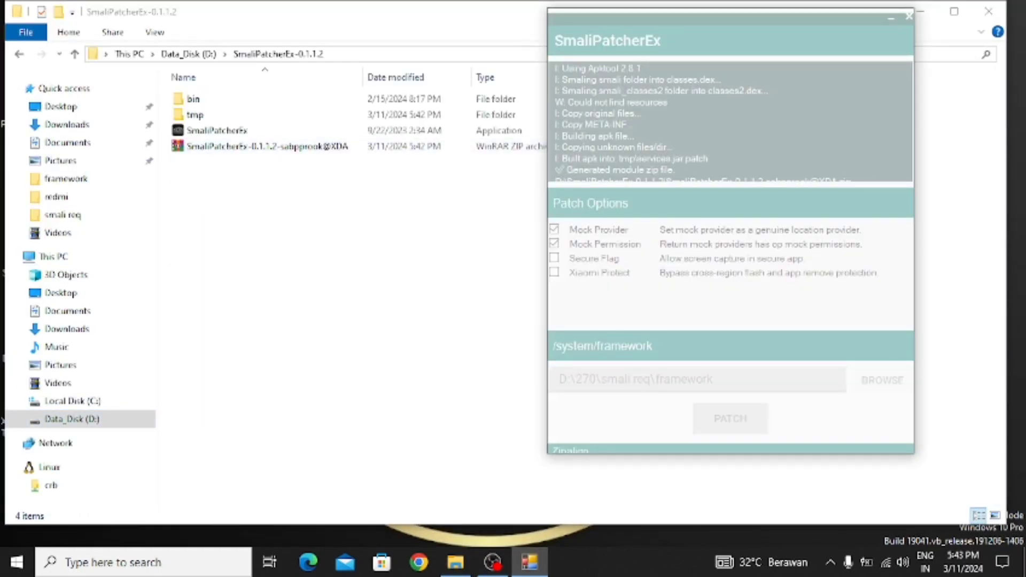
pyautogui.click(890, 18)
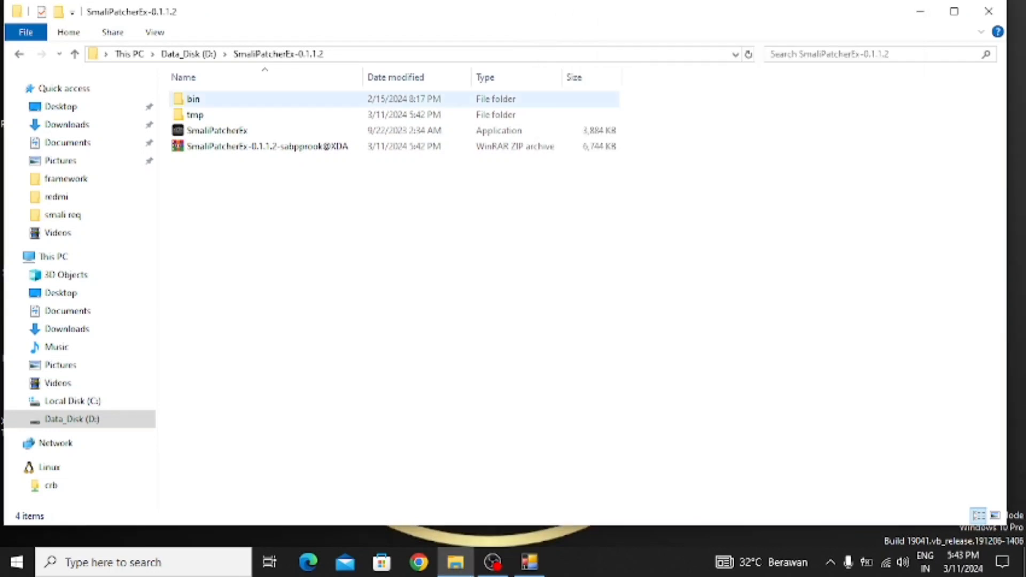
# Step: Open the generated SmaliPatcherEx-0.1.1.2 module zip in WinRAR to view its contents, and return to File Explorer
pyautogui.click(267, 147)
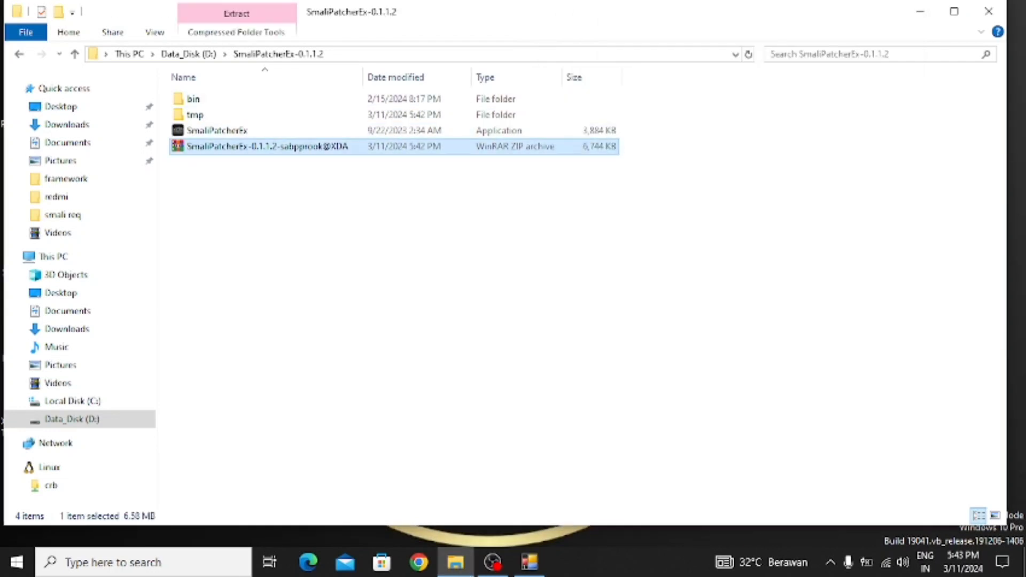
pyautogui.doubleClick(267, 147)
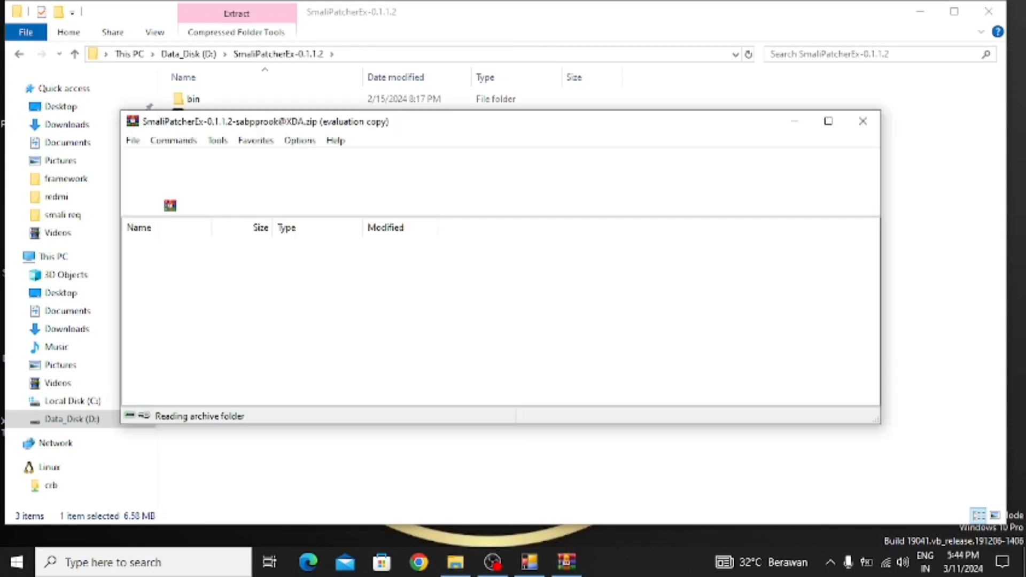
pyautogui.click(529, 561)
pyautogui.click(890, 18)
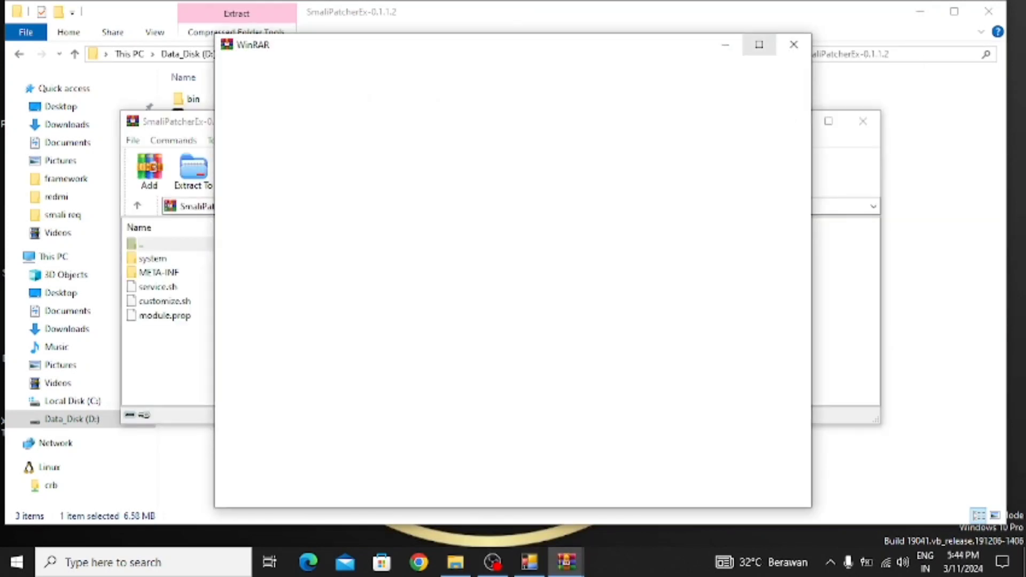
pyautogui.click(725, 45)
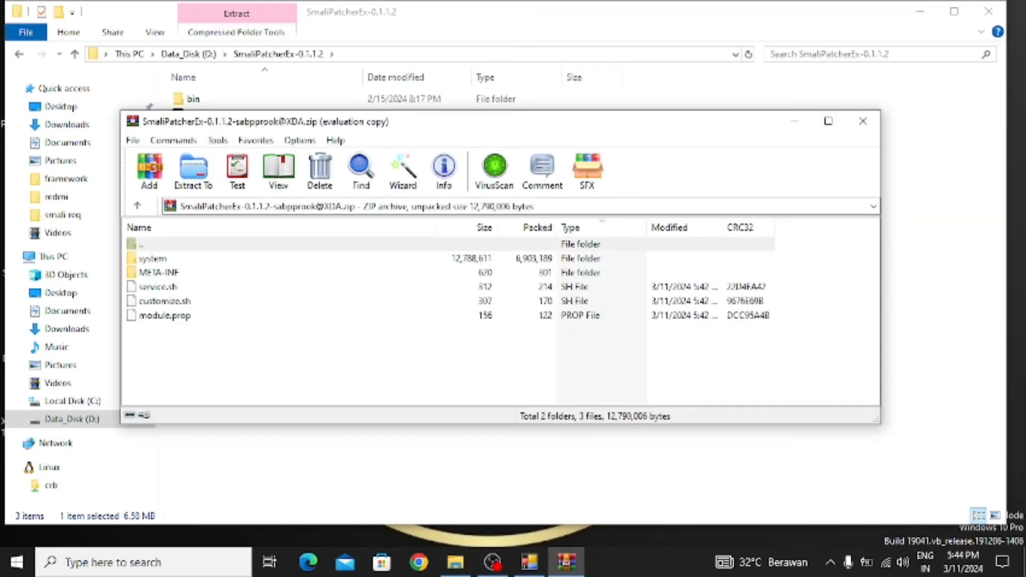
pyautogui.press('Escape')
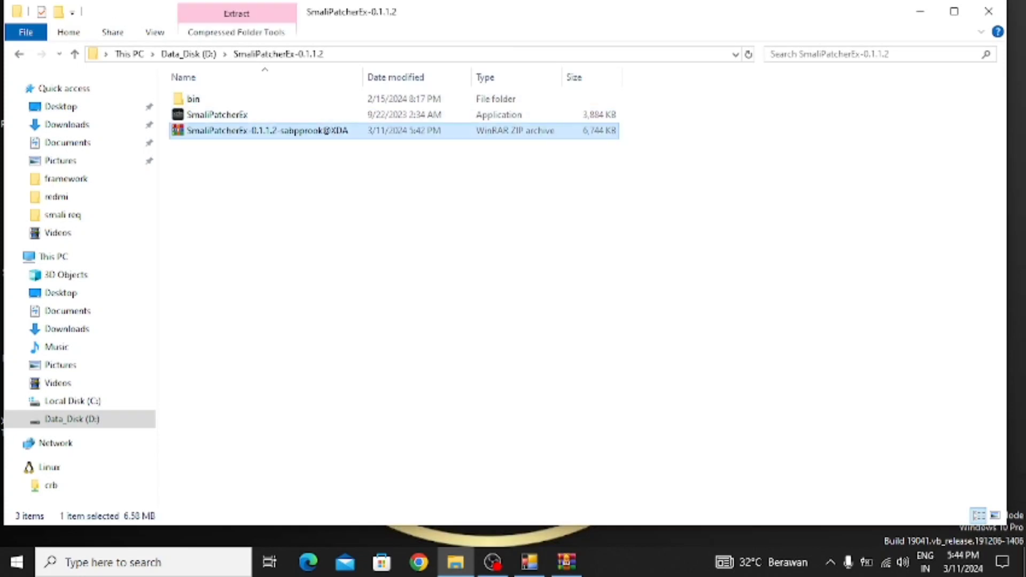
pyautogui.click(406, 256)
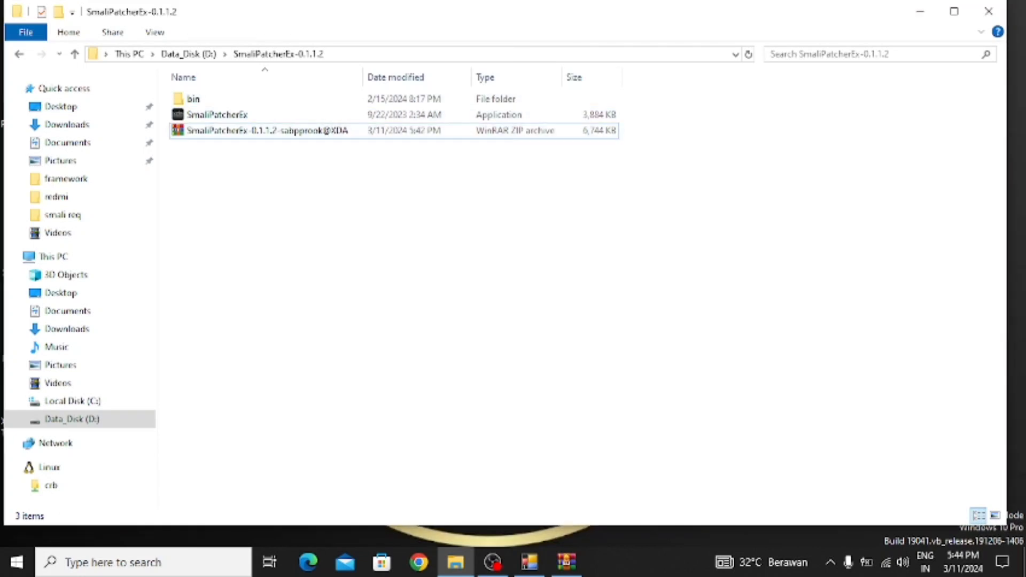
# Step: Switch to WinRAR, extract the whole SmaliPatcherEx-0.1.1.2 module zip to its own subfolder in SmaliPatcherEx-0.1.1.2, and return to File Explorer
pyautogui.moveTo(567, 562)
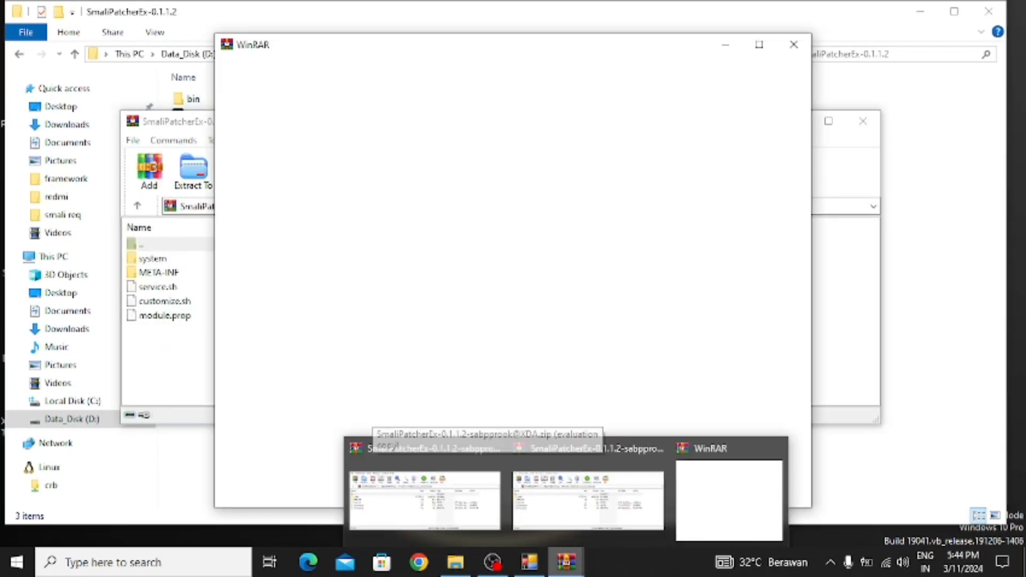
pyautogui.click(793, 45)
pyautogui.click(193, 172)
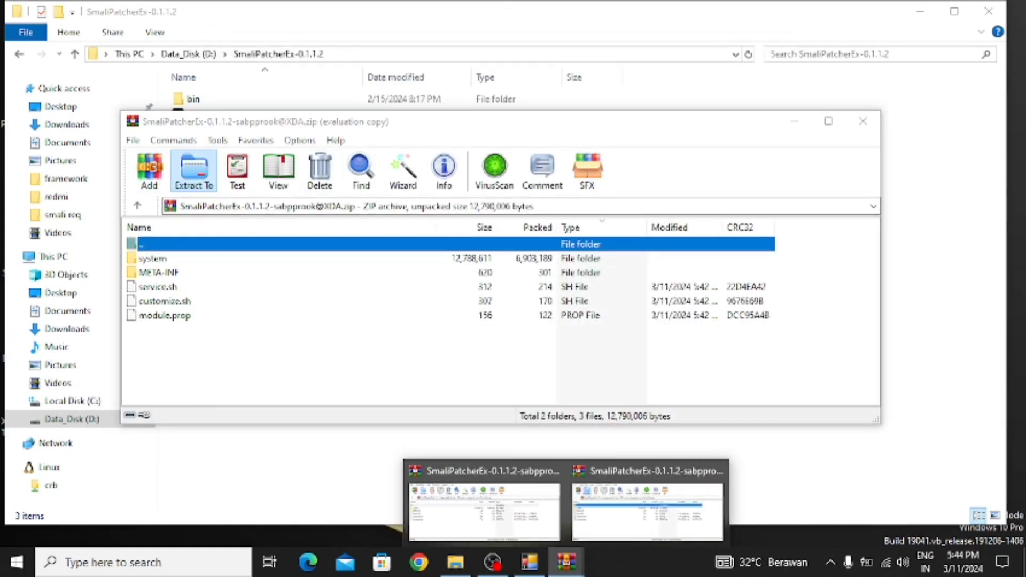
pyautogui.click(194, 170)
pyautogui.click(545, 430)
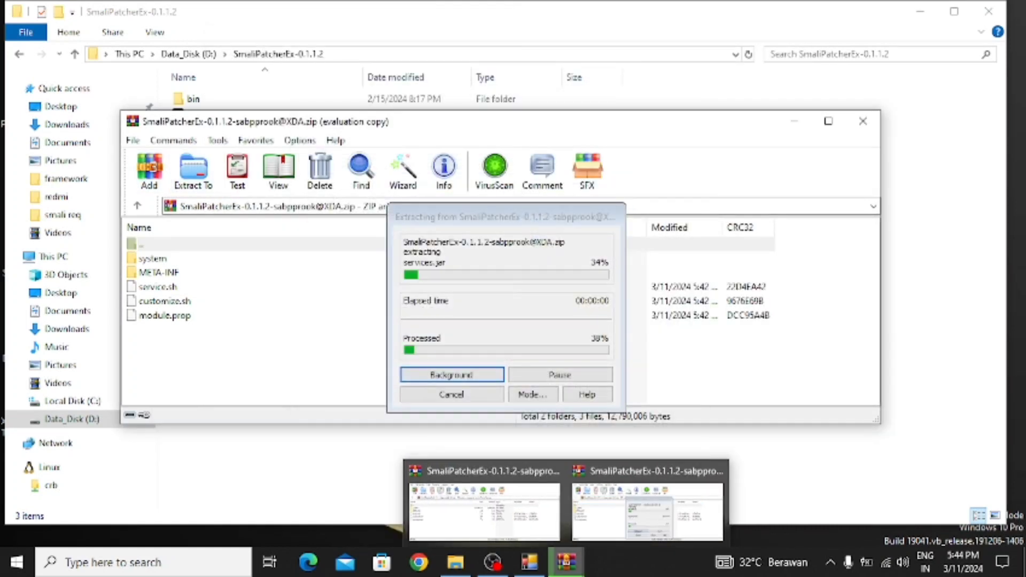
pyautogui.click(539, 444)
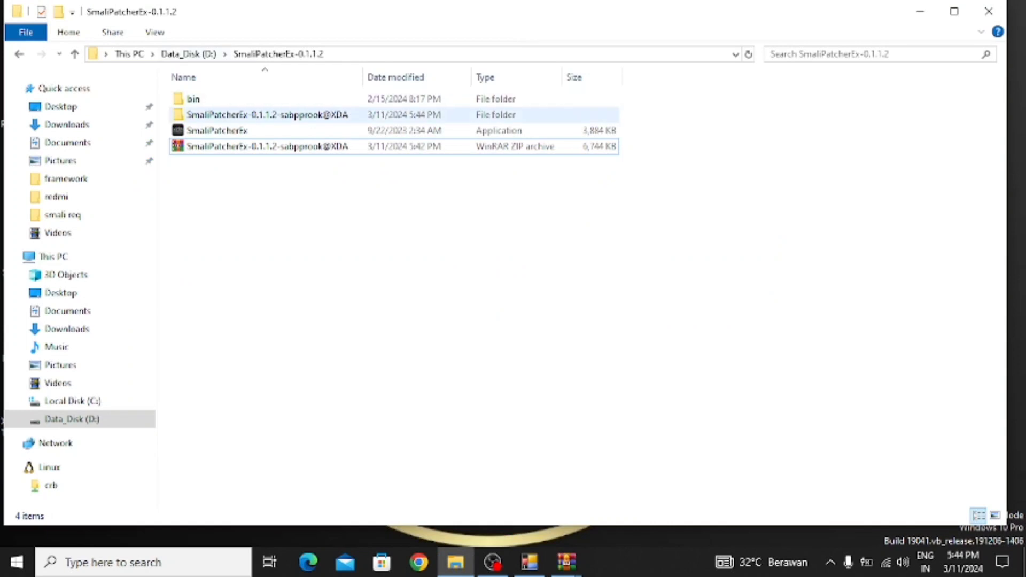
# Step: Open the extracted module's system\framework folder and examine its contents, including the patched services jar file
pyautogui.doubleClick(241, 116)
pyautogui.doubleClick(229, 115)
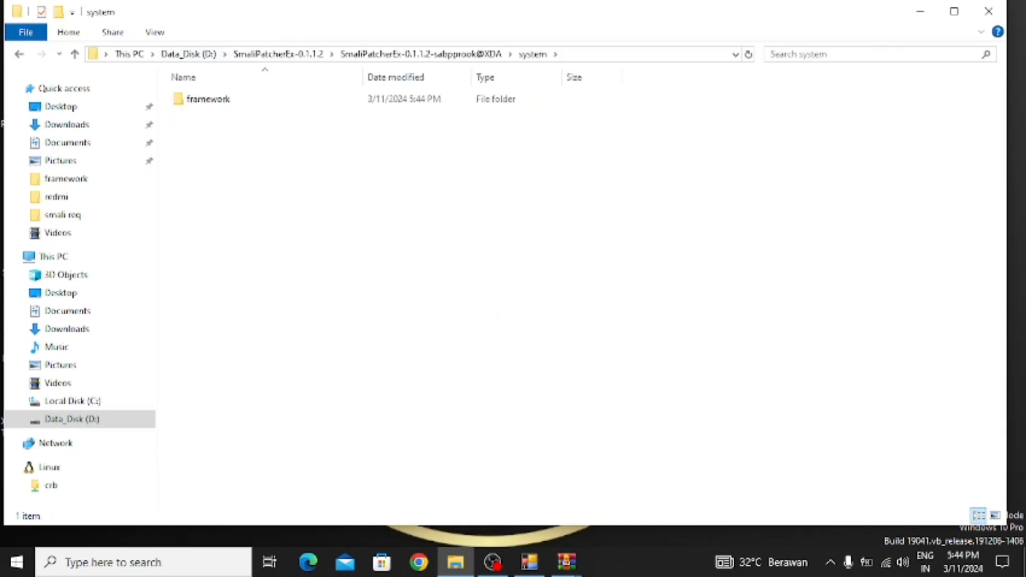
pyautogui.click(230, 100)
pyautogui.doubleClick(230, 100)
pyautogui.click(230, 115)
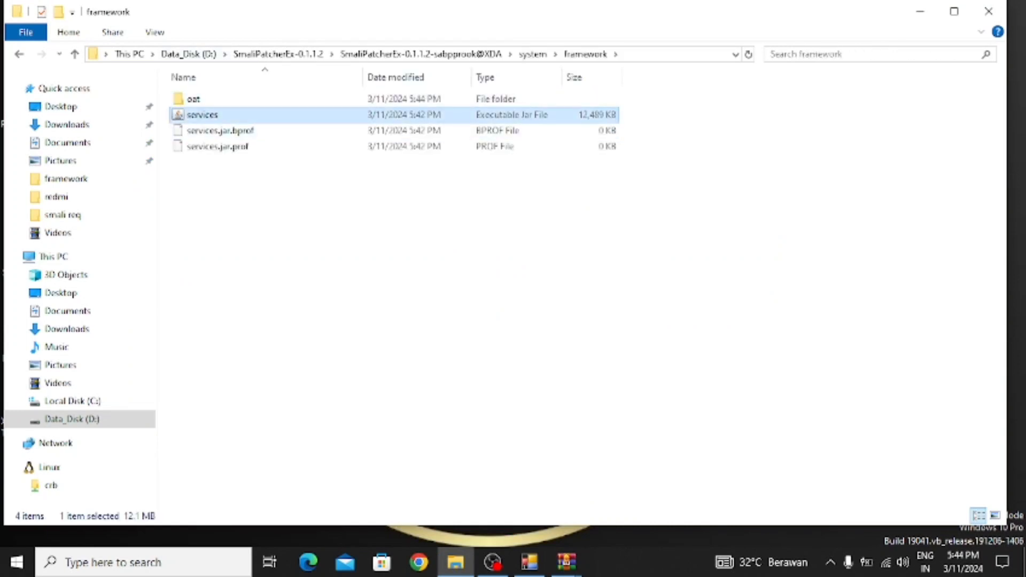
pyautogui.moveTo(784, 124); pyautogui.dragTo(354, 109)
pyautogui.click(406, 214)
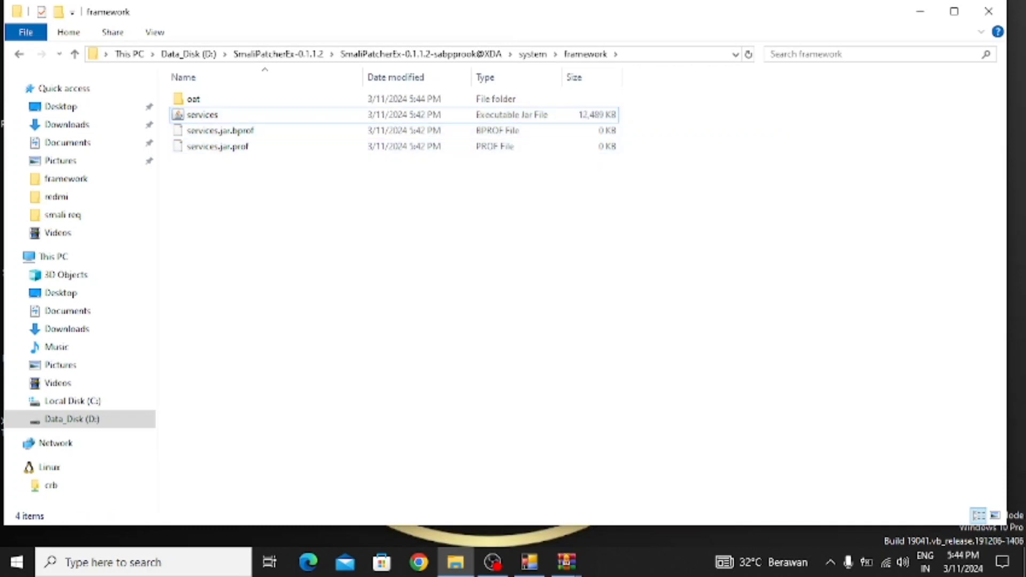
# Step: Navigate back from the extracted module's framework folder to the main SmaliPatcherEx-0.1.1.2 folder
pyautogui.click(19, 54)
pyautogui.click(229, 177)
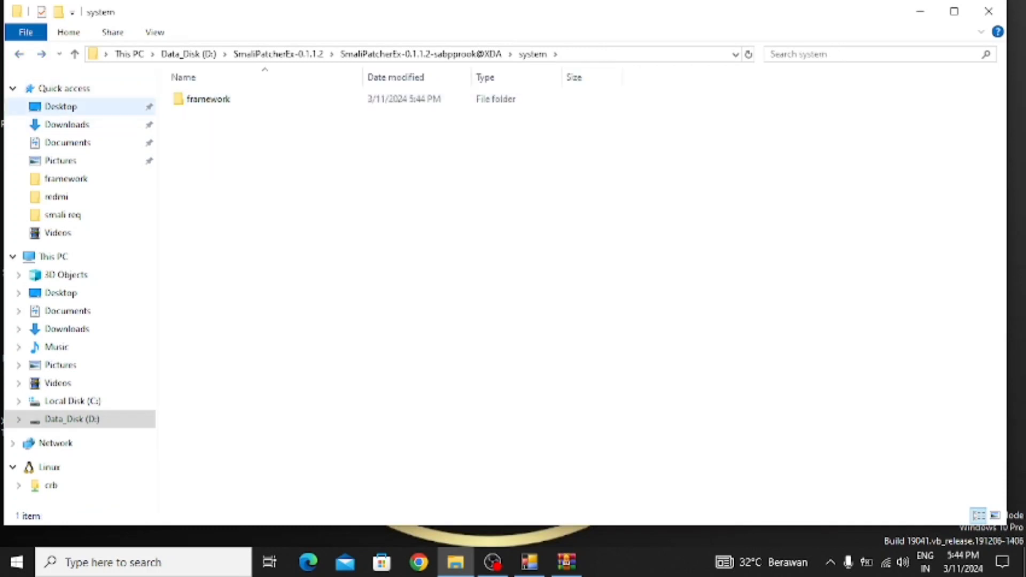
pyautogui.hotkey('alt', 'Left')
pyautogui.hotkey('alt', 'Left')
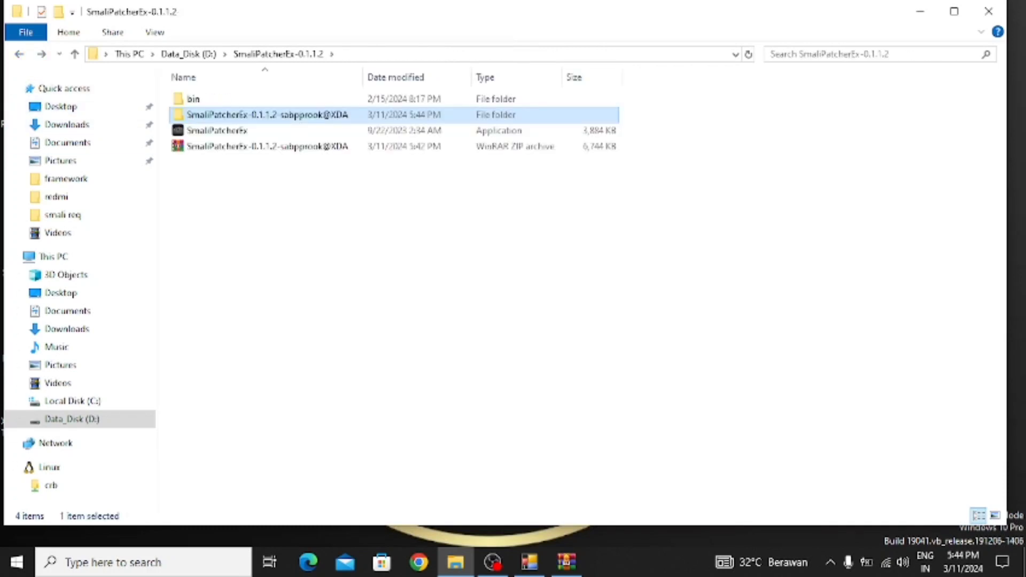